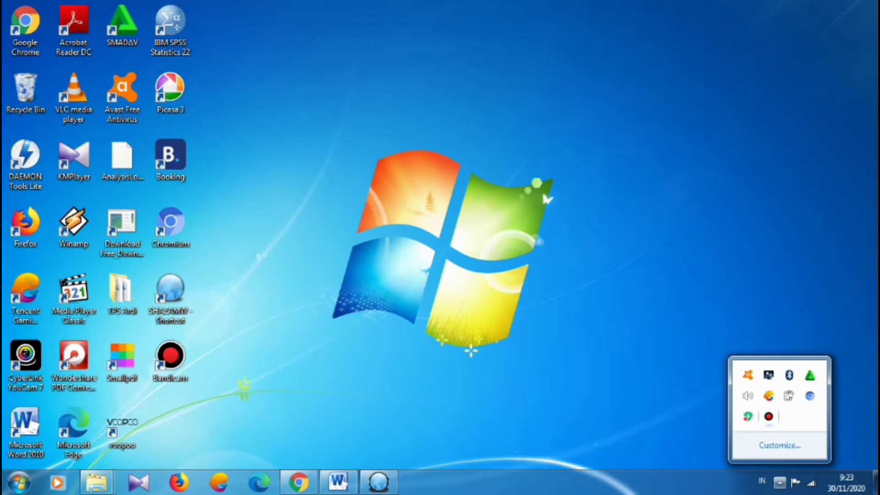
# Step: Start SHAZAM from its desktop shortcut and spread out the output and Editor windows, bringing the Editor to the front
pyautogui.click(769, 416)
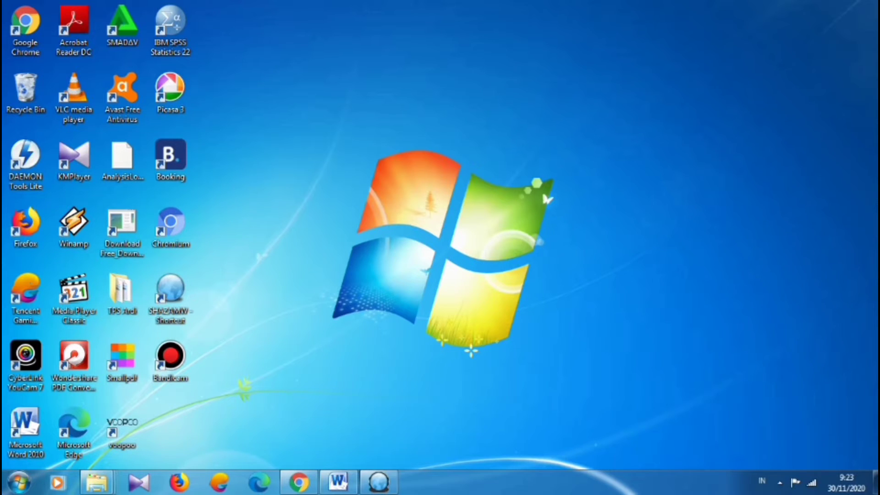
pyautogui.click(170, 298)
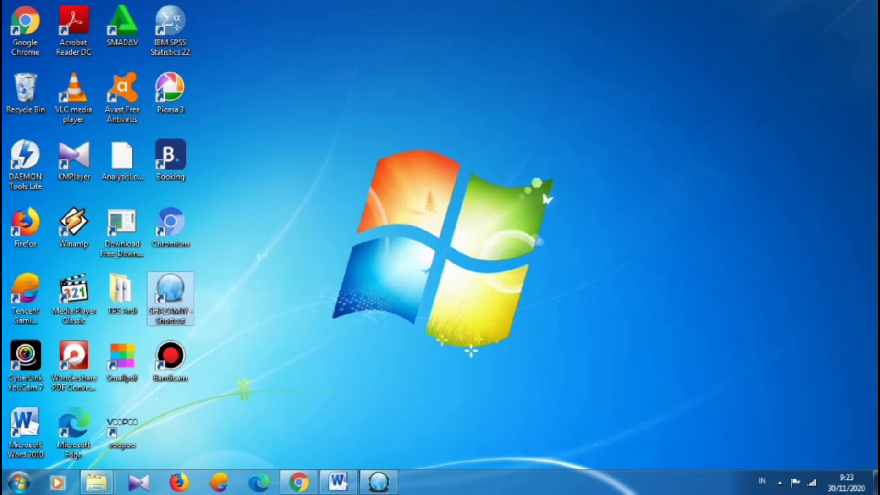
pyautogui.press('Return')
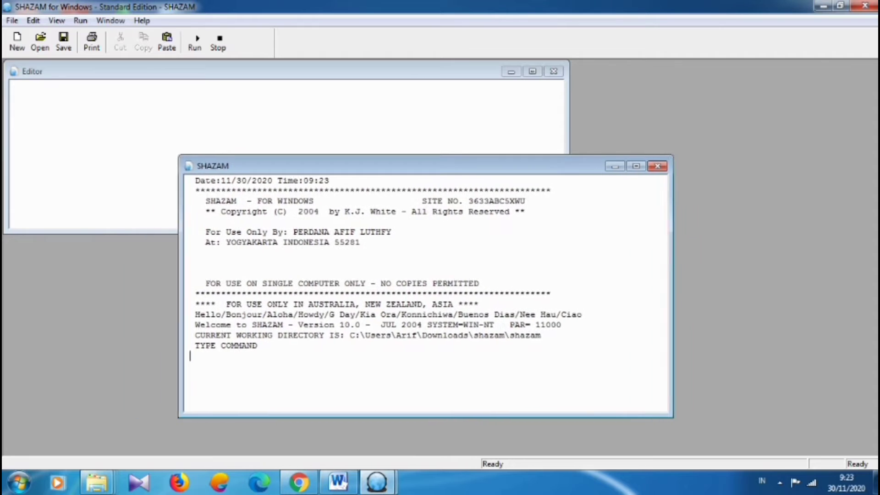
pyautogui.moveTo(394, 165); pyautogui.dragTo(538, 166)
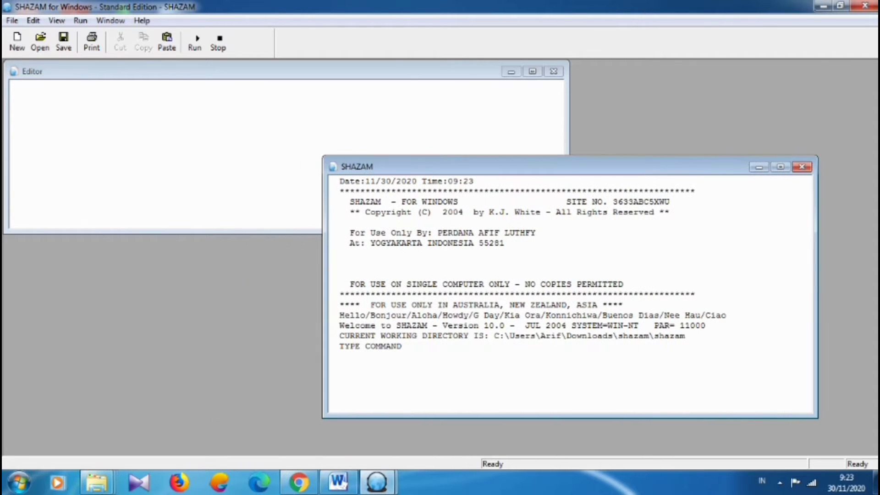
pyautogui.moveTo(286, 71)
pyautogui.mouseDown()
pyautogui.moveTo(296, 84)
pyautogui.moveTo(296, 75)
pyautogui.mouseUp()
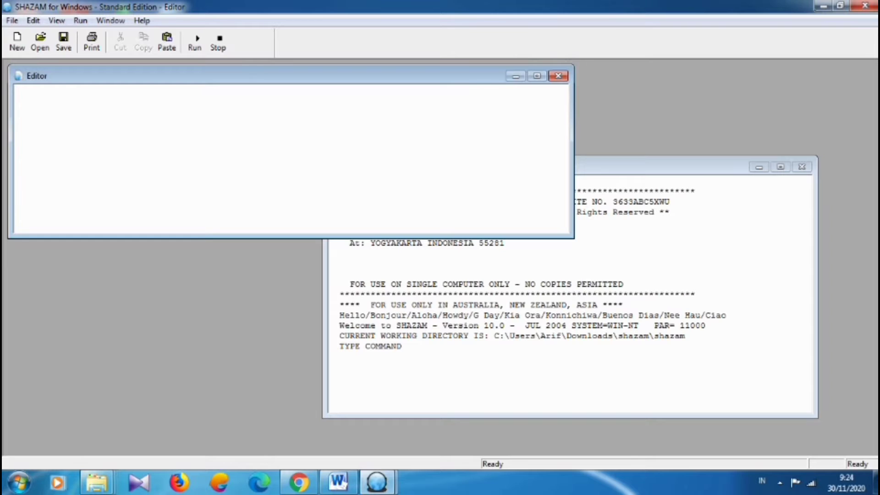
# Step: Start the script with "faile" and the Ekonometrika folder path copied from the properties of uasahtani padi sawah.dif, ending in a backslash
pyautogui.write('saile')
pyautogui.click(97, 482)
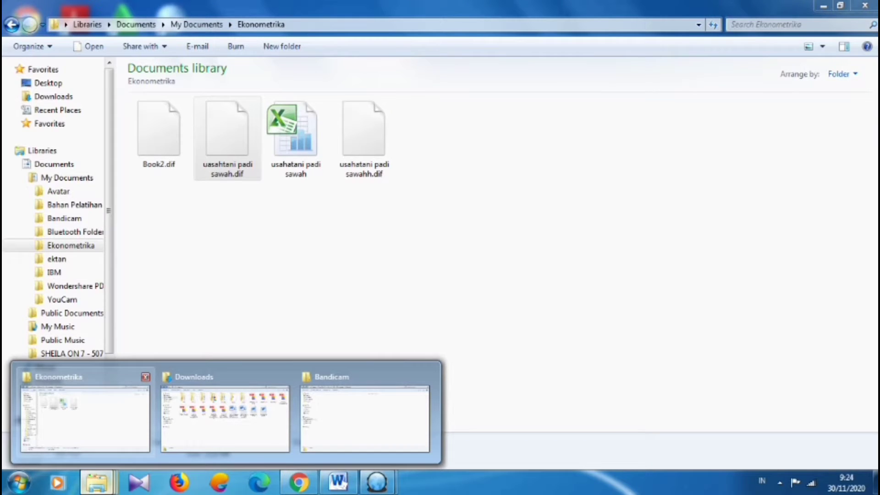
pyautogui.click(84, 418)
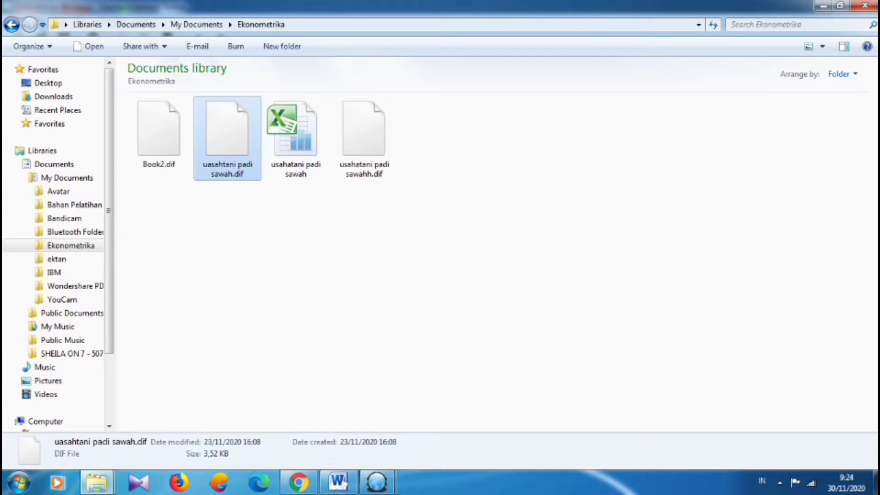
pyautogui.rightClick(224, 153)
pyautogui.click(256, 456)
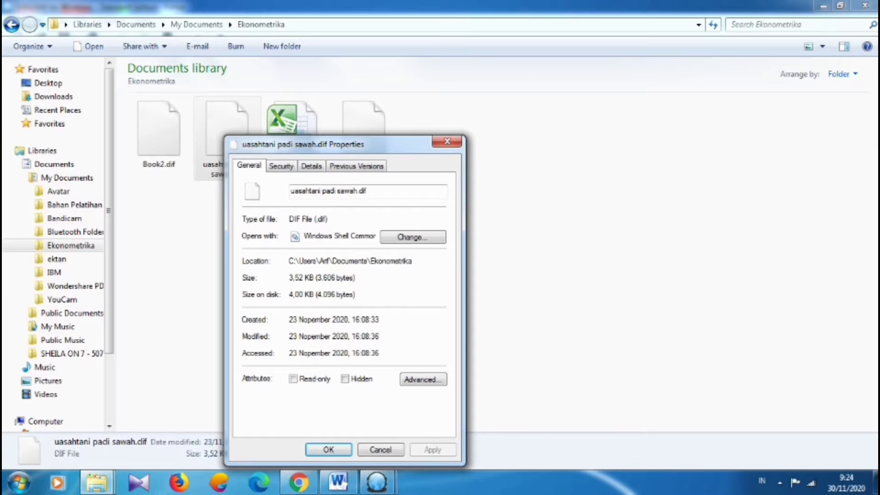
pyautogui.moveTo(290, 261); pyautogui.dragTo(413, 261)
pyautogui.hotkey('ctrl', 'c')
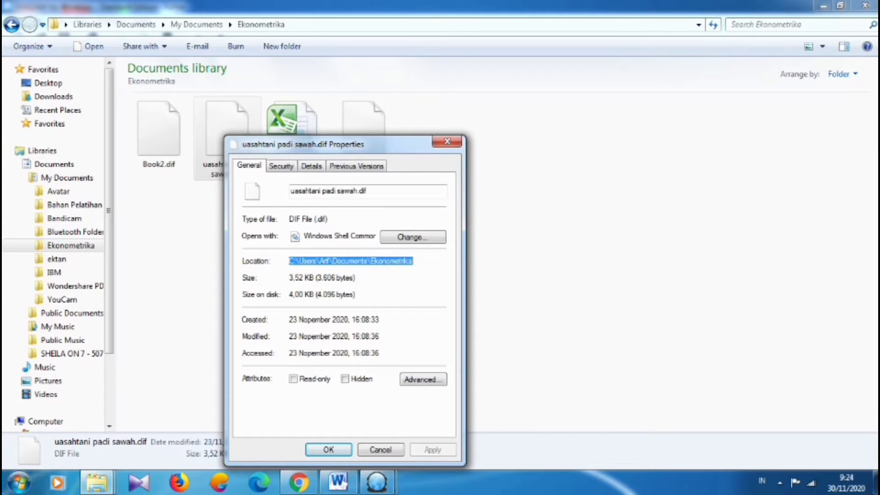
pyautogui.moveTo(376, 482)
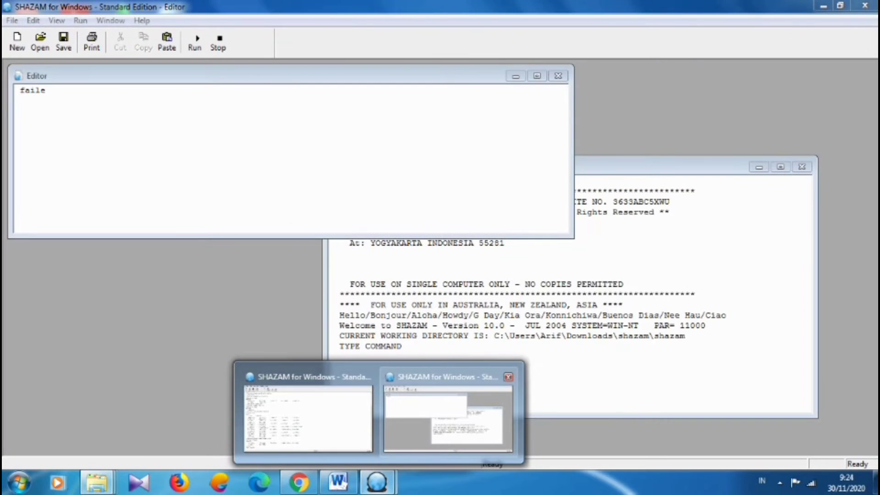
pyautogui.click(448, 417)
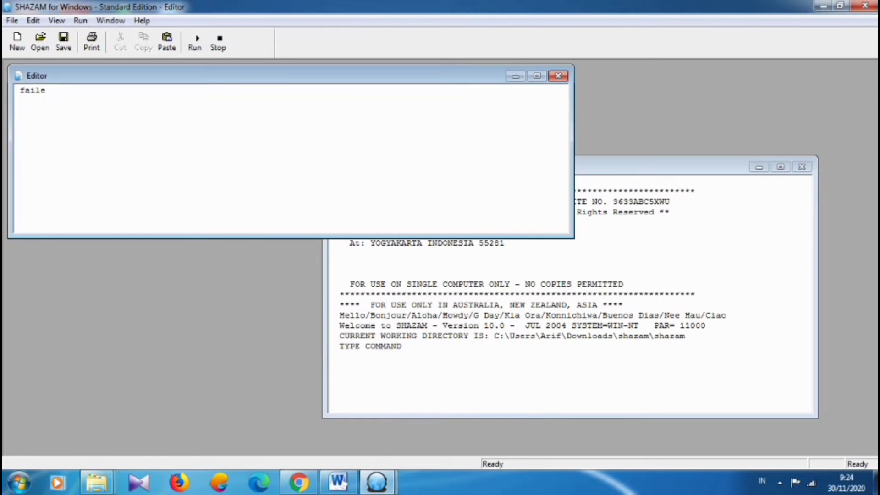
pyautogui.hotkey('ctrl', 'v')
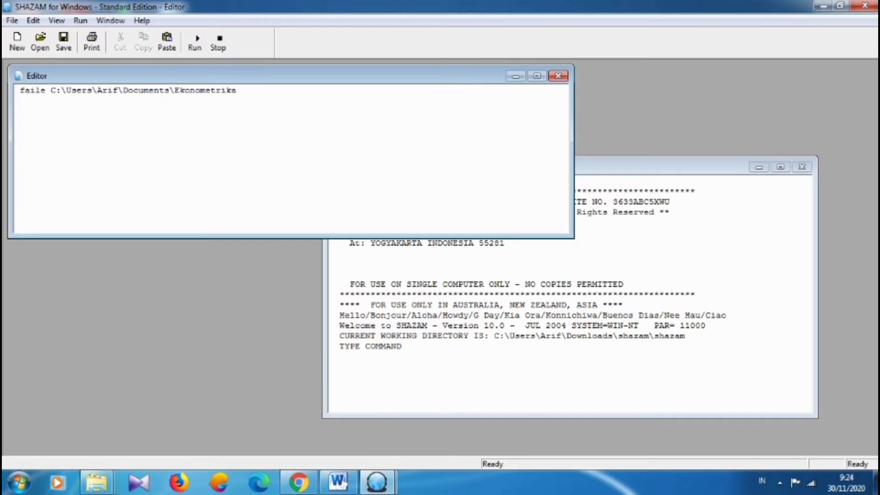
pyautogui.write('\\')
# Step: Complete the path in the script's first line with the file name uasahtani padi sawah.dif, copied from its properties
pyautogui.moveTo(97, 481)
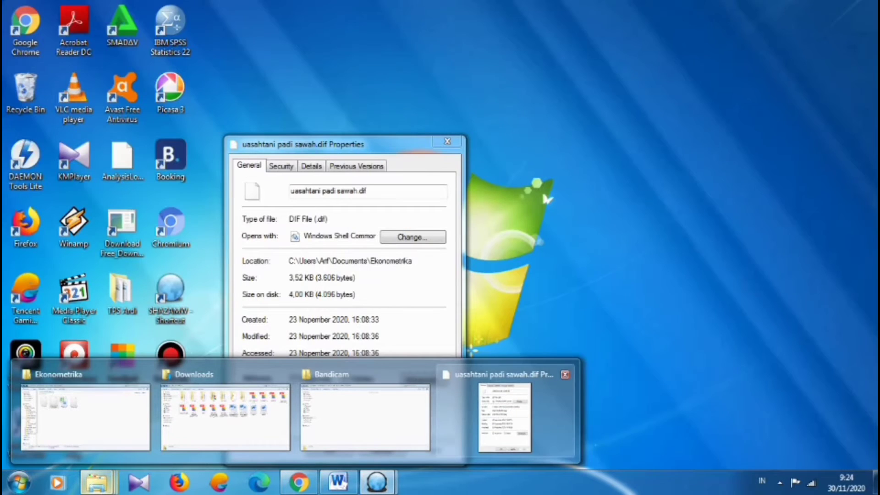
pyautogui.click(504, 417)
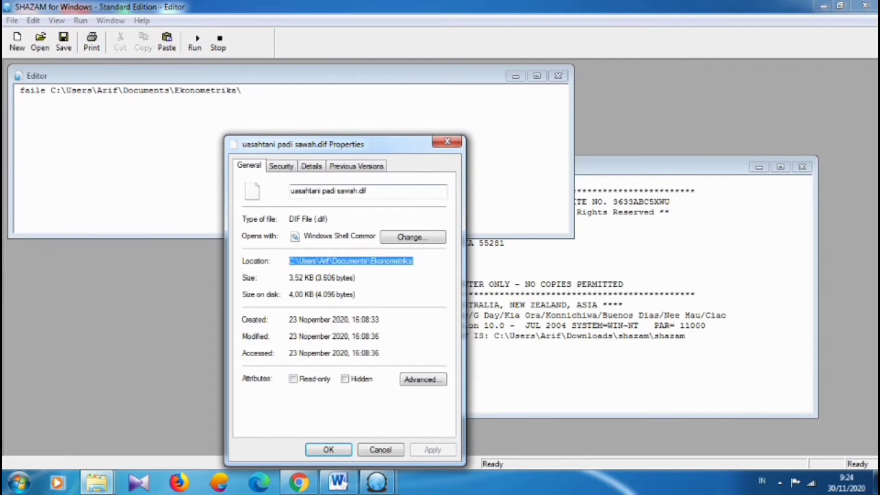
pyautogui.moveTo(289, 191); pyautogui.dragTo(368, 190)
pyautogui.hotkey('ctrl', 'c')
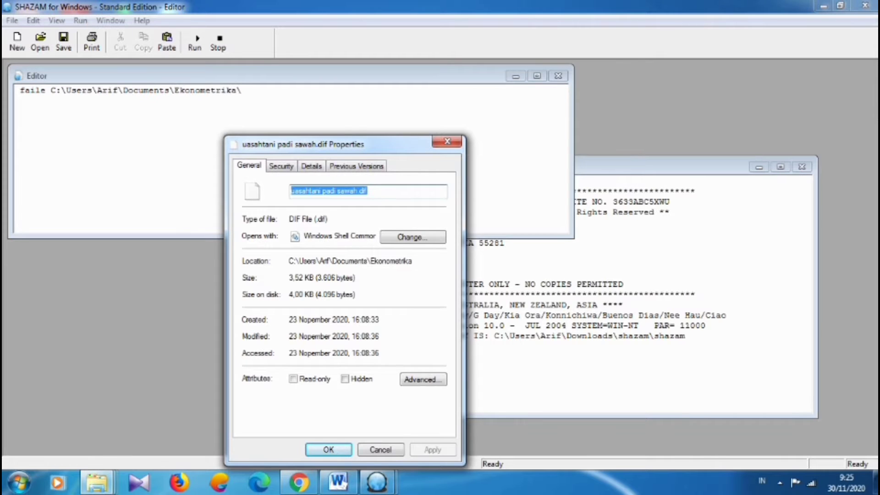
pyautogui.moveTo(376, 482)
pyautogui.click(453, 415)
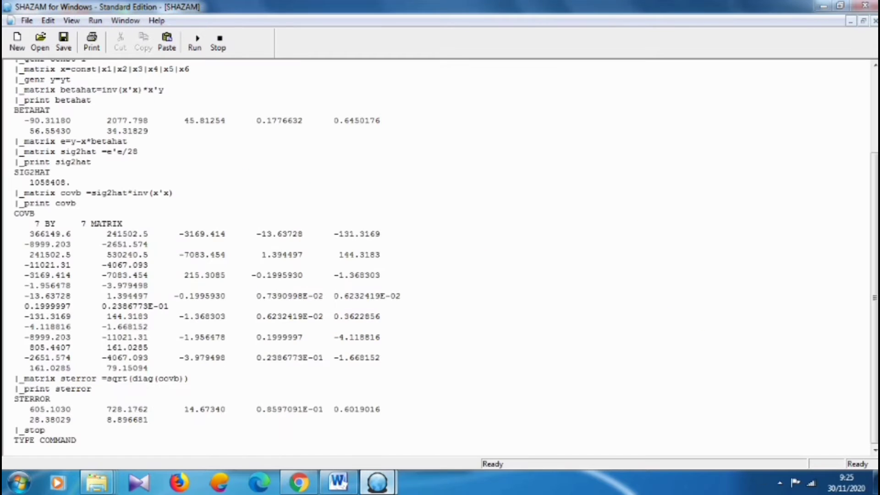
pyautogui.click(451, 413)
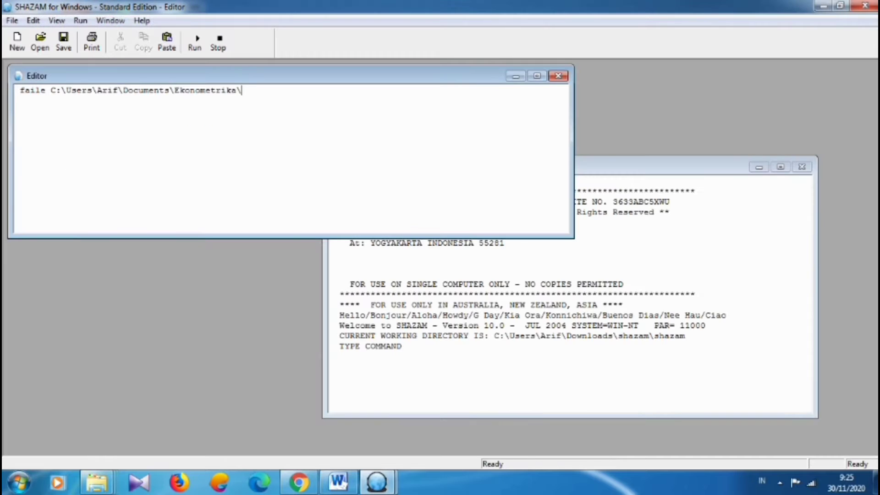
pyautogui.hotkey('ctrl', 'v')
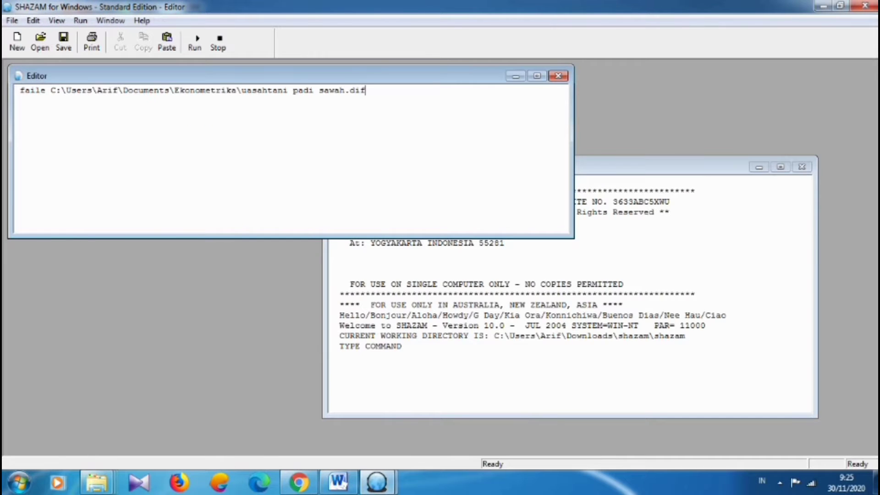
pyautogui.press('Return')
# Step: Move the SHAZAM output window higher, and add the script lines "sampel 1 40" and "read" in the Editor
pyautogui.moveTo(660, 166); pyautogui.dragTo(680, 115)
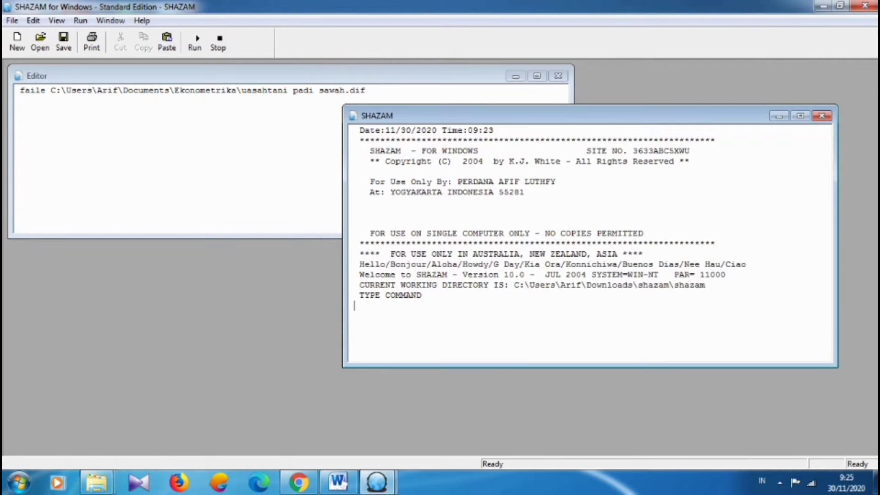
pyautogui.click(20, 100)
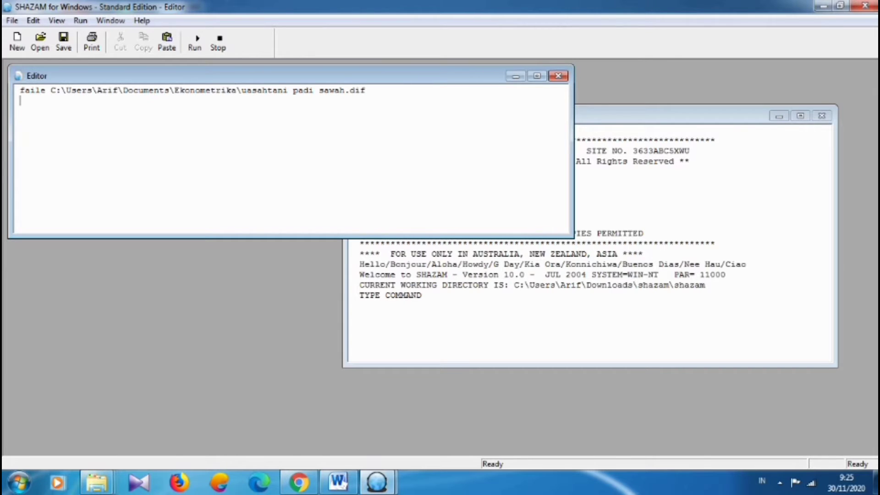
pyautogui.write('sampel 1 40')
pyautogui.press('Return')
pyautogui.write('read')
# Step: Insert unit number 33 before the file path and complete the read line as "read (33) n x1 x2 x3 x4 x5 x6 yt/dif"
pyautogui.click(51, 91)
pyautogui.write('33')
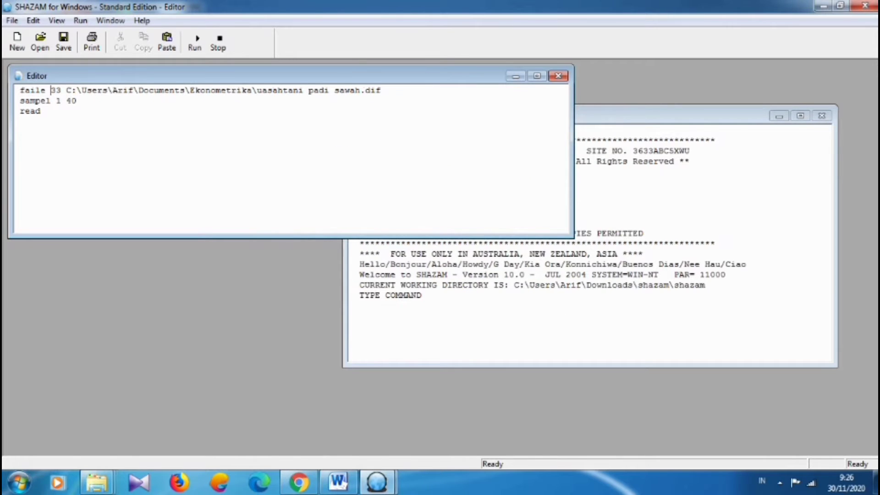
pyautogui.press('Delete')
pyautogui.click(45, 111)
pyautogui.write('(33) n x1')
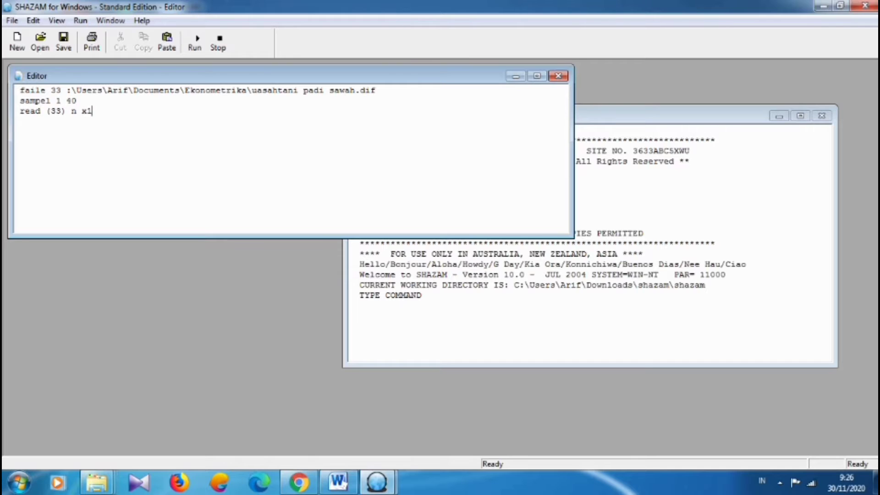
pyautogui.write(' x2 x3 x4 x5 x6 yt/dif')
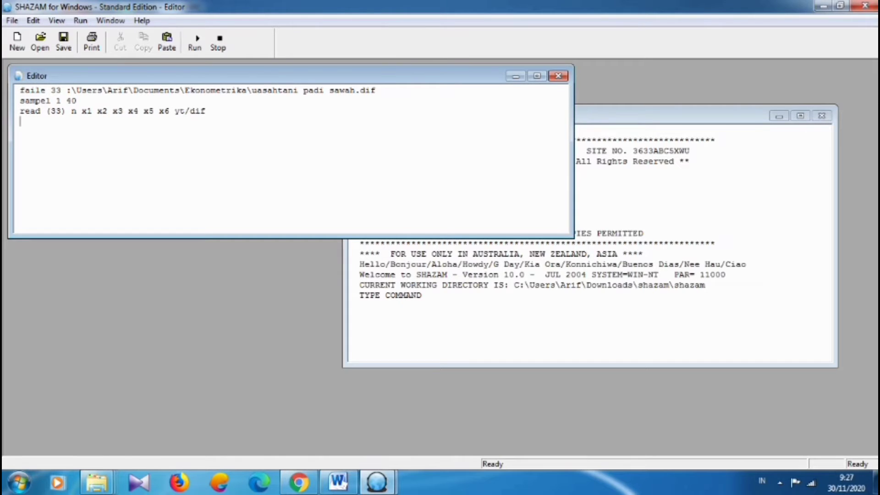
pyautogui.press('Return')
# Step: Add the variable definition lines "genr cinst = 1", "matrix x=const |x1" and "genr y=yt" to the script
pyautogui.write('genr cinst = 1')
pyautogui.press('Return')
pyautogui.write('matrix x=')
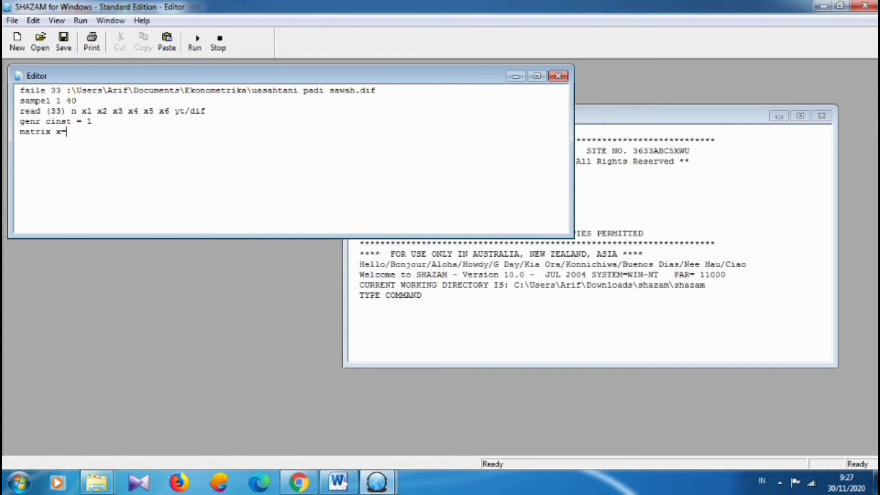
pyautogui.write('const |x1')
pyautogui.press('Return')
pyautogui.write('genr y=yt')
pyautogui.press('Return')
# Step: Add the coefficient estimation lines "matrix betahat =inv(x'x)*x'y" and "print betahat" to the script
pyautogui.write('matrix betahat')
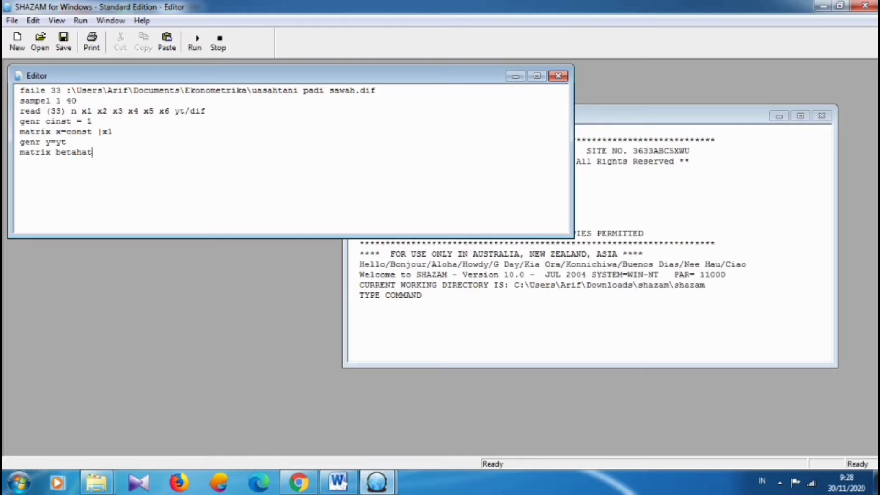
pyautogui.write(" =inv(x'x)*x'y")
pyautogui.press('Return')
pyautogui.write('print betahat')
pyautogui.press('Return')
# Step: Add the residual and error variance lines "matrix e=y-x betahat", "matrix sig2hat =e'e/28" and "print sig2hat"
pyautogui.write('matrix')
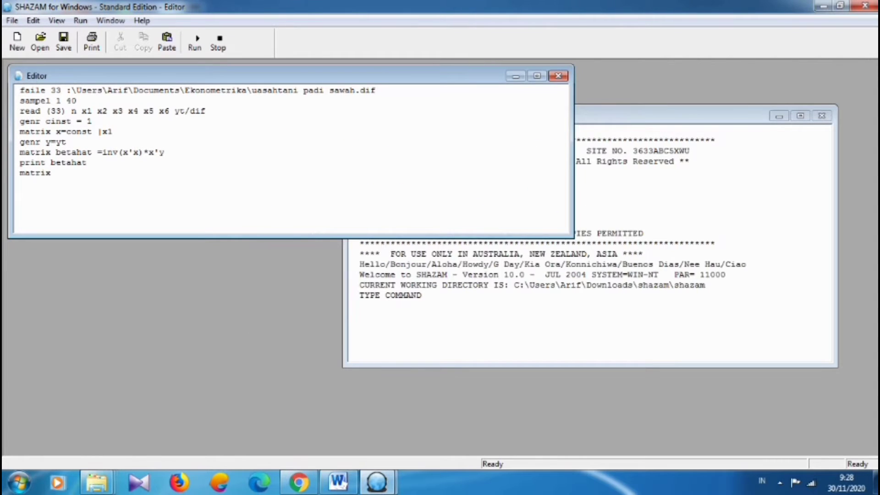
pyautogui.write(' e=y-x betahat')
pyautogui.press('Return')
pyautogui.write('matrix sig2hat')
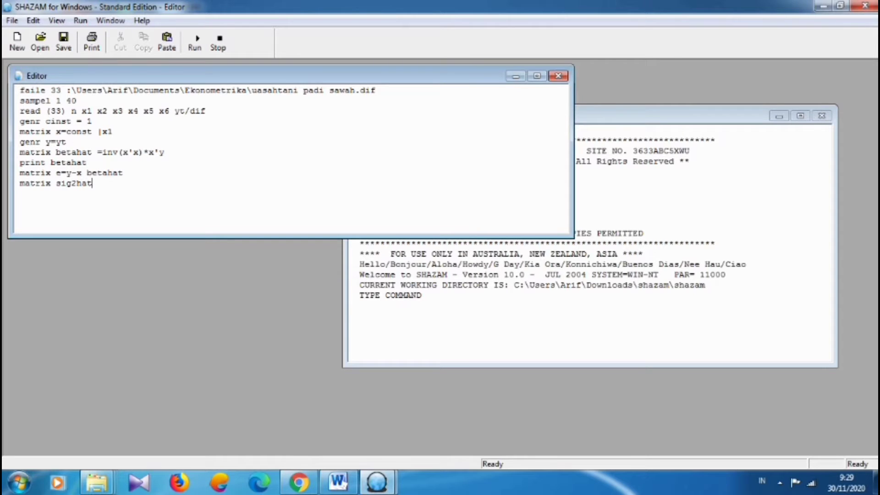
pyautogui.write(" =e'e/28")
pyautogui.press('Return')
pyautogui.write('print sig2hat')
pyautogui.press('Return')
# Step: Add the covariance matrix lines "matrix covb =sig2hat*inv(x'x)" and "print covb" to the script
pyautogui.write('matrix c')
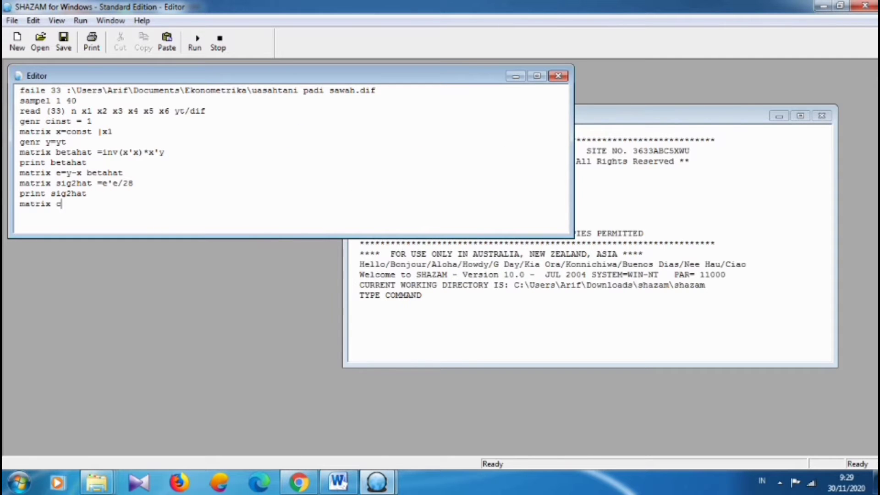
pyautogui.write("ovb =sig2hat*inv(x'x)")
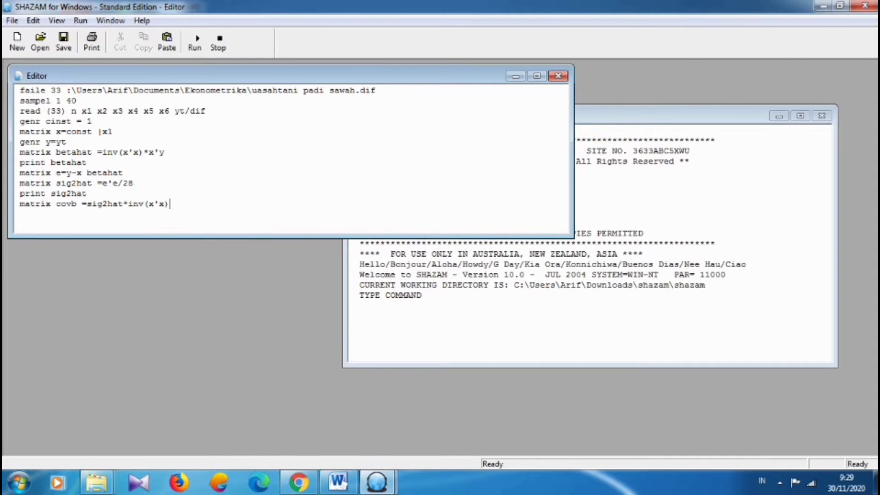
pyautogui.press('Return')
pyautogui.write('print covb')
pyautogui.press('Return')
# Step: Add the standard error lines "matrix sterror =sqrt(diag(covb))" and "print sterror" to the script
pyautogui.write('matrix sterror')
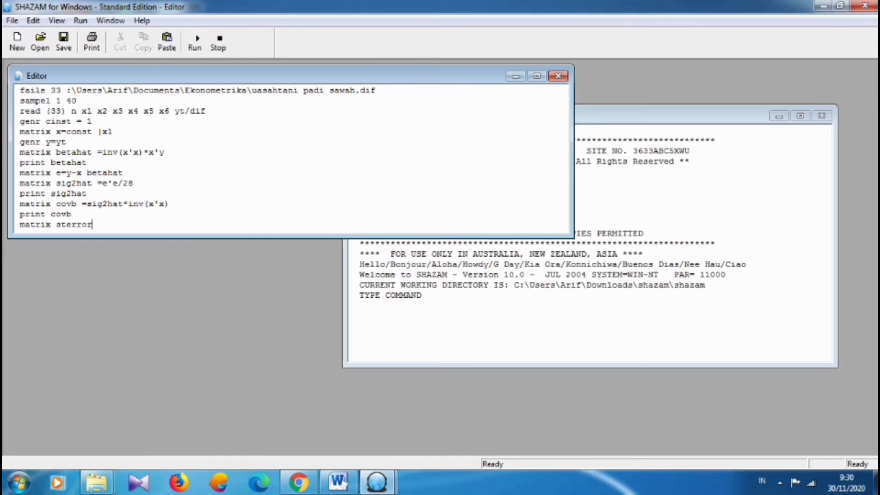
pyautogui.write(' =sqrt(diag(covb))')
pyautogui.press('Return')
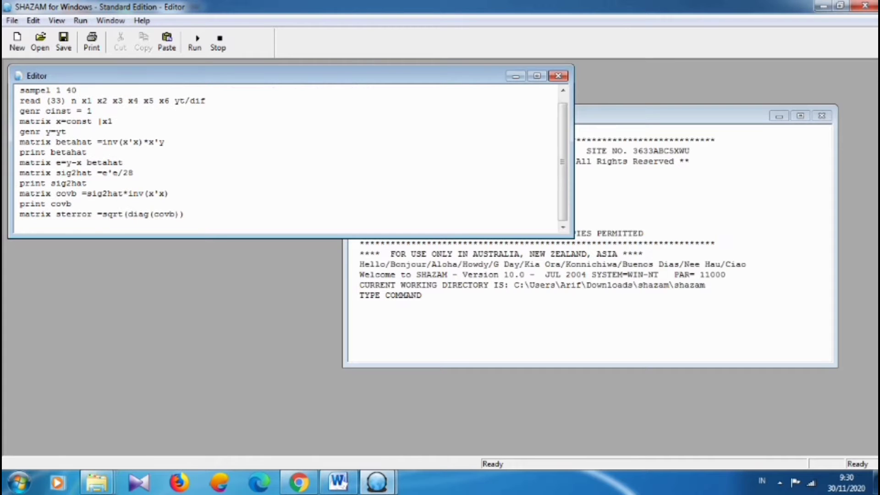
pyautogui.write('print sterror')
pyautogui.press('Return')
# Step: End the script with the line "stop"
pyautogui.write('st')
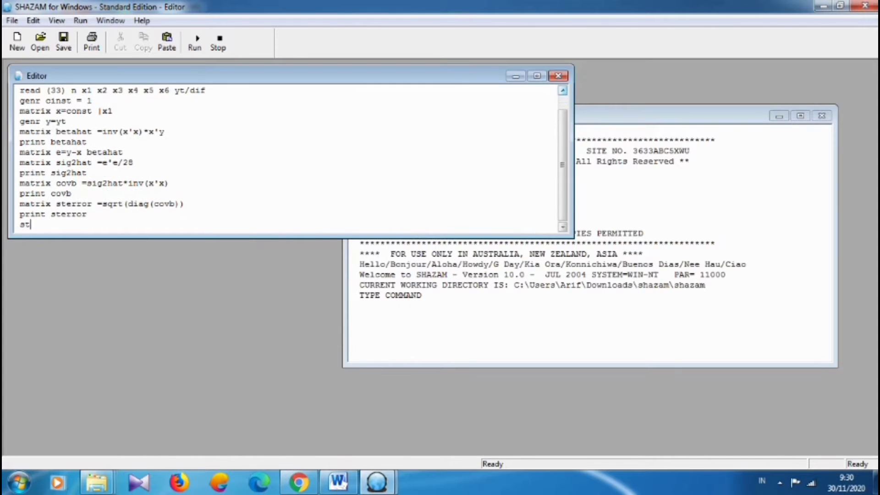
pyautogui.write('op')
pyautogui.click(779, 482)
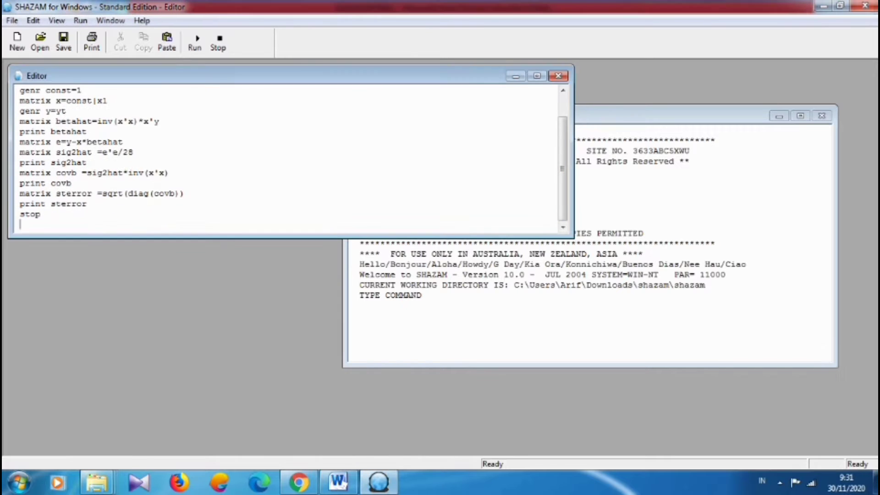
# Step: Maximize the Editor to review the whole script, and minimize it to leave the output window in view
pyautogui.click(537, 76)
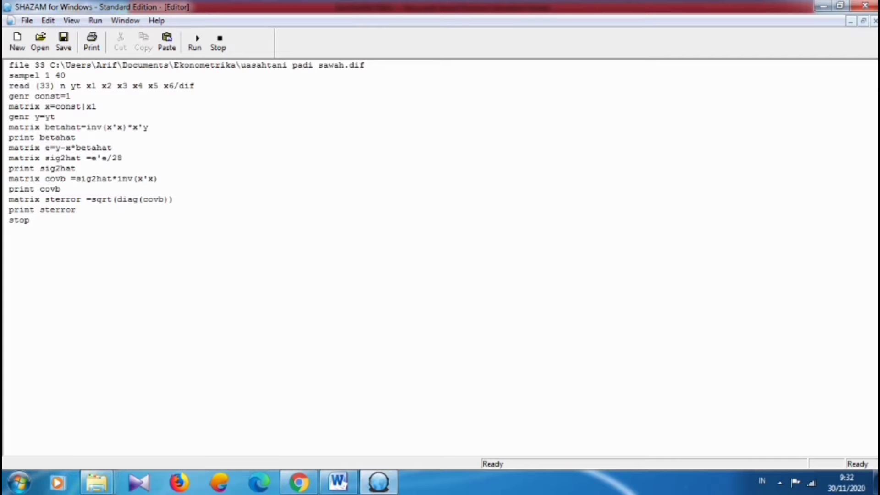
pyautogui.click(851, 21)
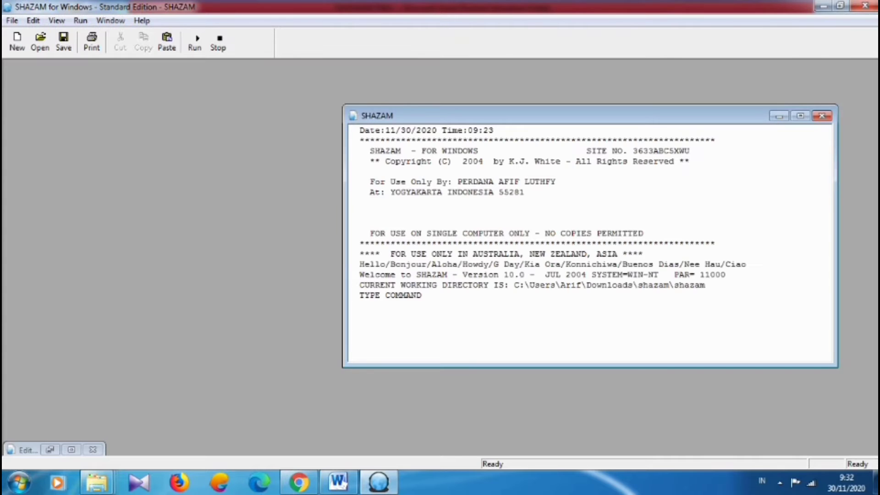
# Step: Restore the Editor beside the output window, check the script through to its last line, and run it
pyautogui.click(71, 450)
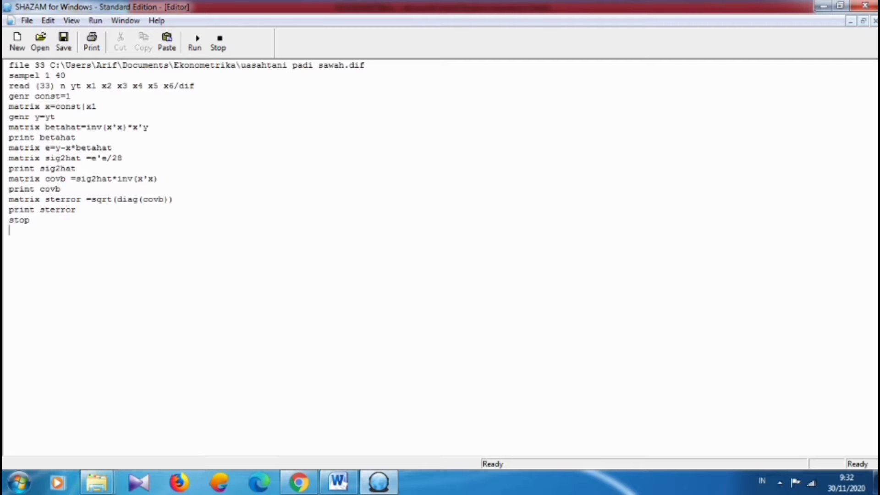
pyautogui.click(863, 21)
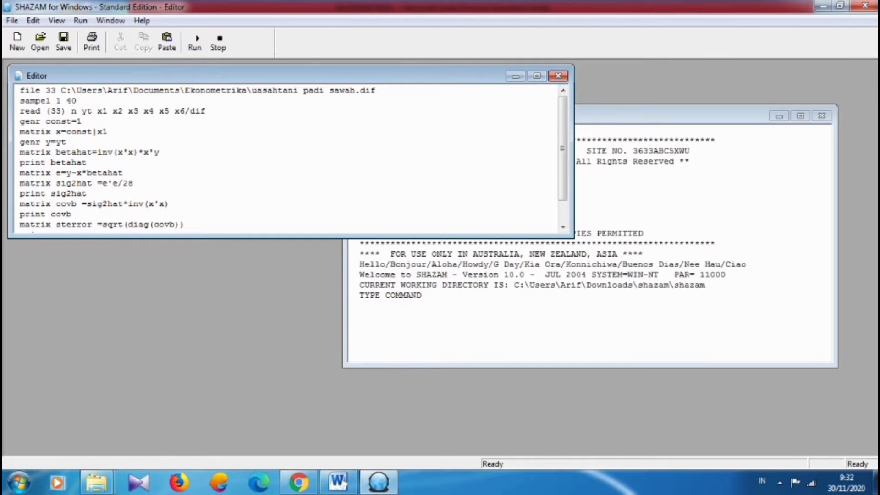
pyautogui.moveTo(562, 147)
pyautogui.mouseDown()
pyautogui.moveTo(562, 168)
pyautogui.moveTo(562, 148)
pyautogui.mouseUp()
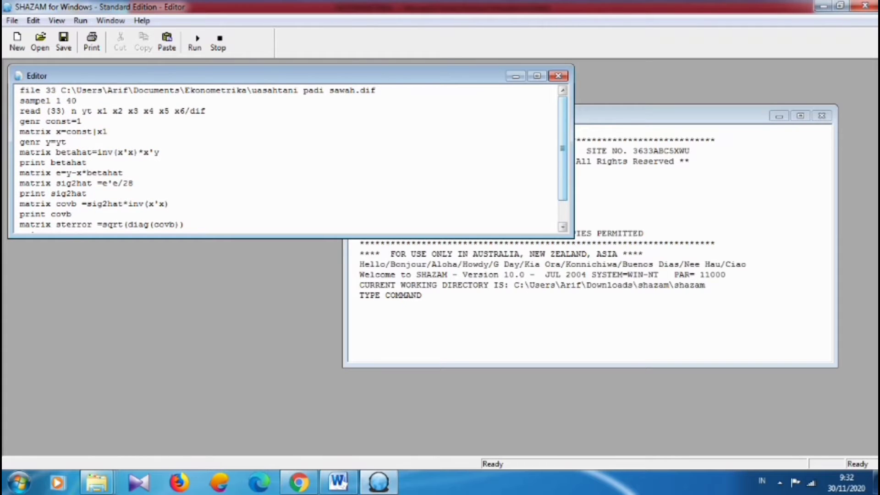
pyautogui.scroll(-1, 562, 146)
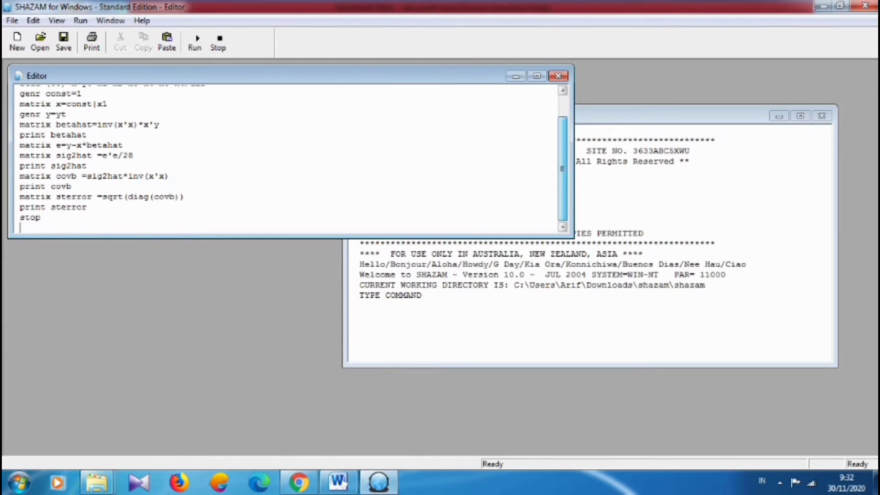
pyautogui.scroll(1, 562, 147)
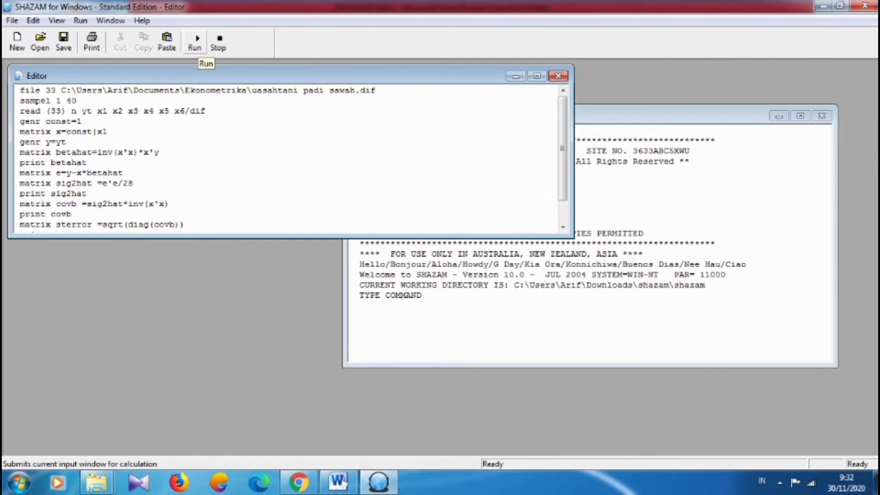
pyautogui.click(195, 44)
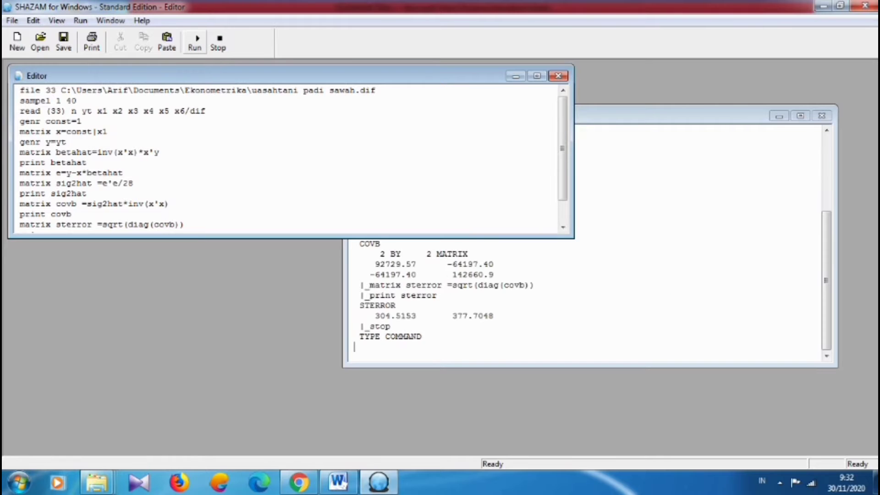
# Step: Bring the output window forward and examine the run results from the data-reading lines down to BETAHAT, SIG2HAT, COVB and STERROR
pyautogui.moveTo(671, 115); pyautogui.dragTo(631, 131)
pyautogui.scroll(3, 550, 259)
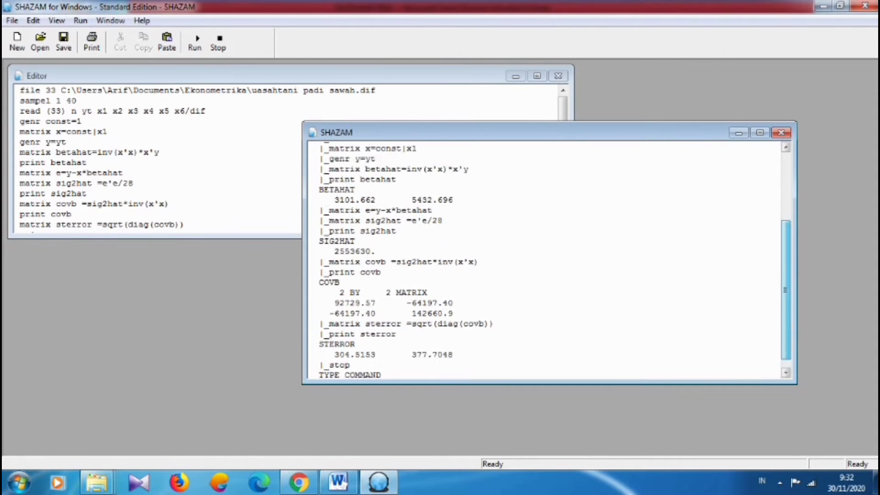
pyautogui.moveTo(786, 253); pyautogui.dragTo(785, 296)
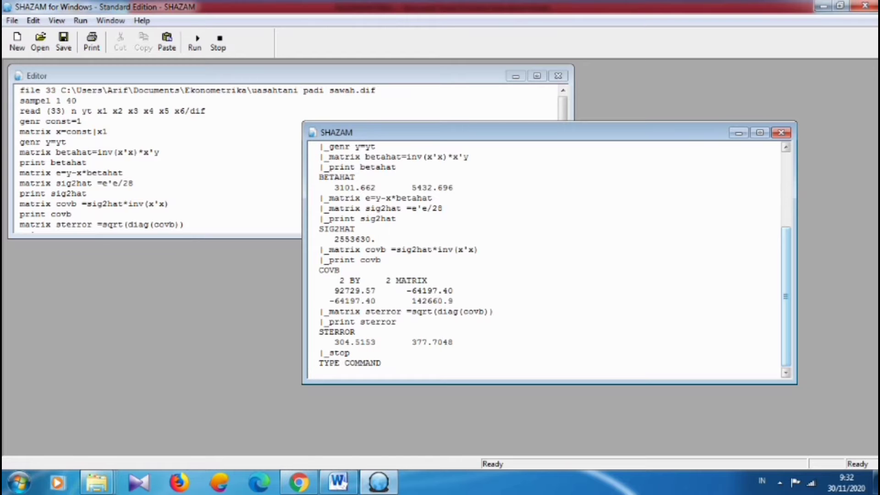
pyautogui.scroll(2, 550, 259)
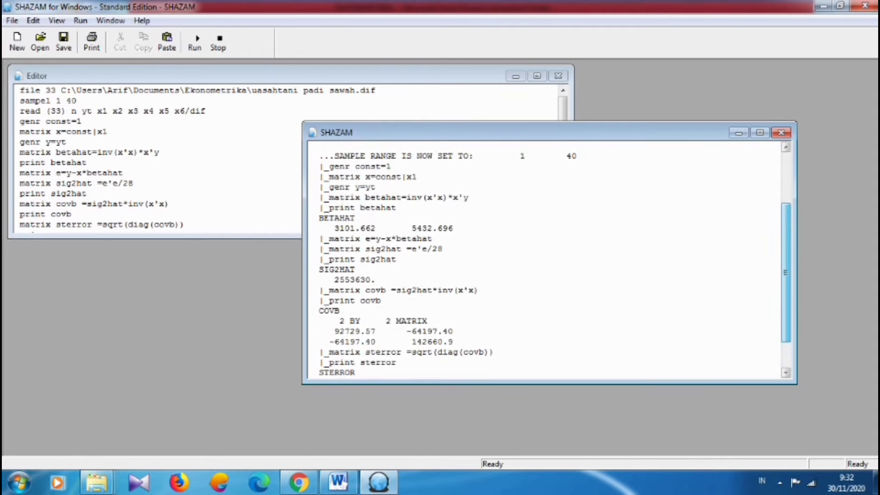
pyautogui.scroll(2, 549, 260)
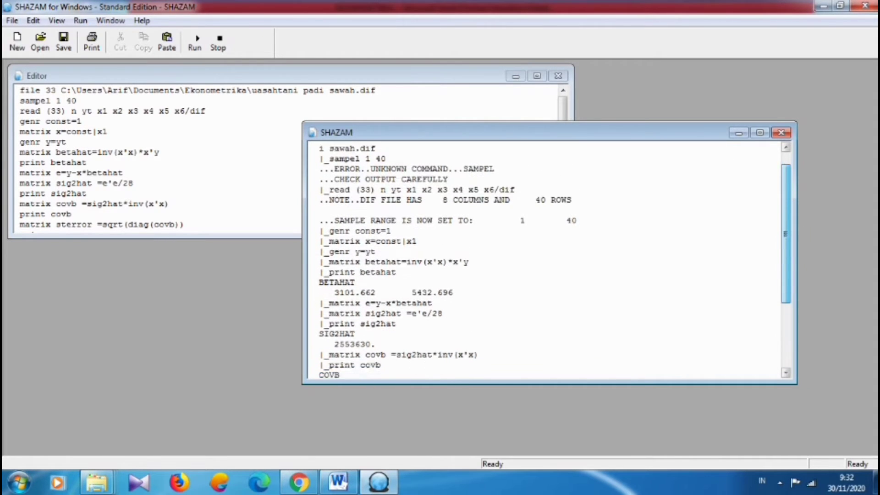
pyautogui.scroll(-2, 550, 260)
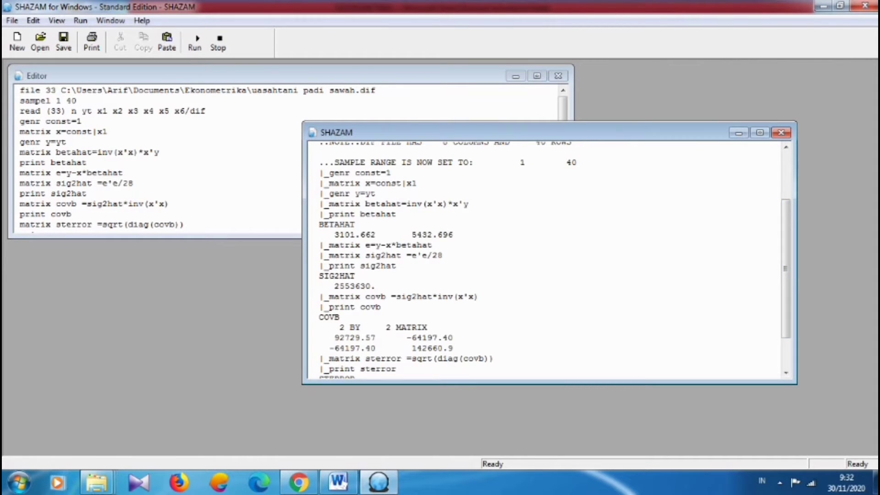
pyautogui.scroll(3, 550, 259)
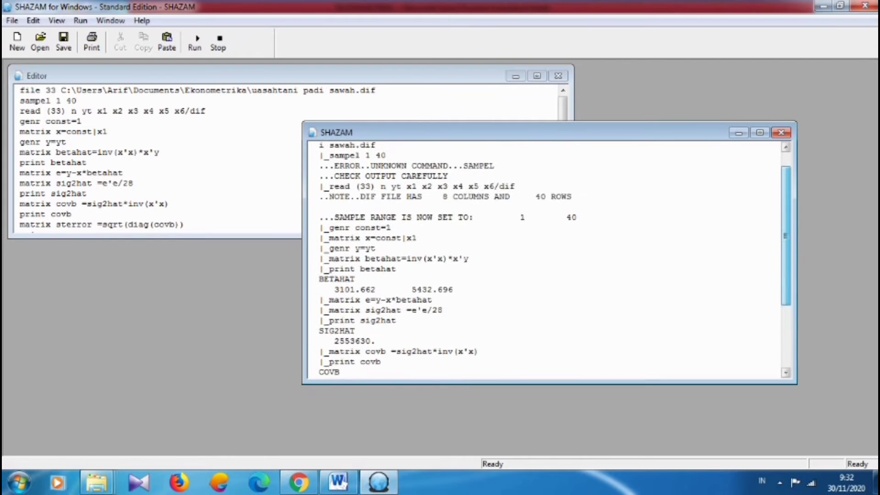
pyautogui.scroll(-2, 549, 260)
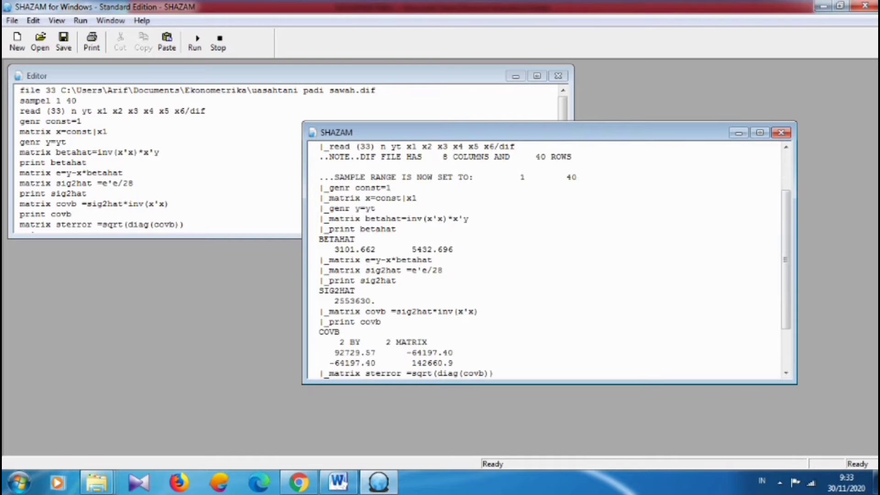
pyautogui.scroll(-2, 550, 260)
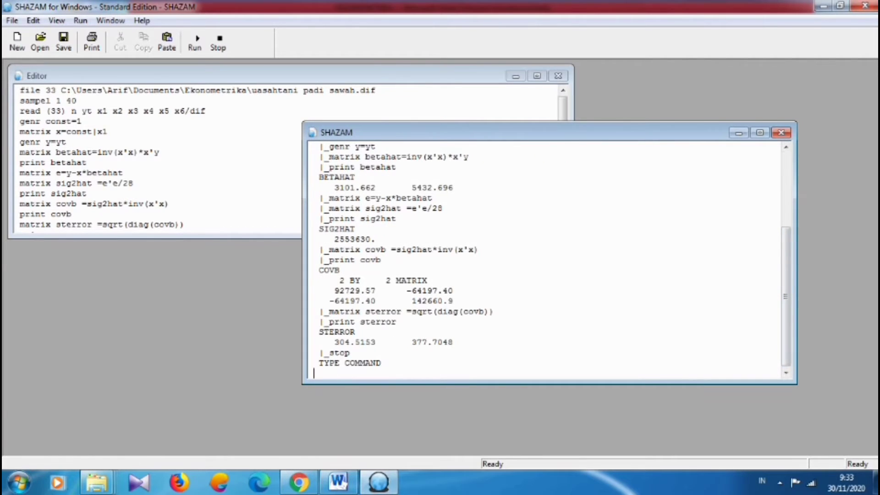
pyautogui.moveTo(517, 132); pyautogui.dragTo(552, 109)
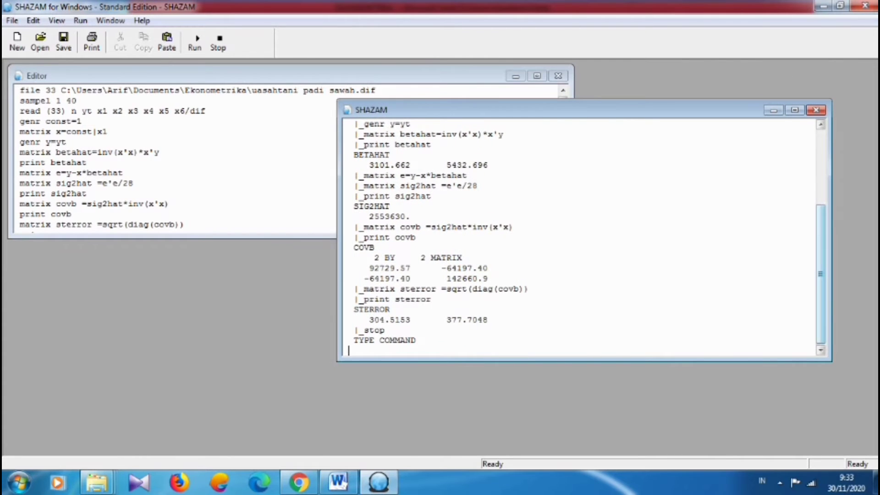
pyautogui.scroll(3, 579, 236)
pyautogui.scroll(-1, 579, 237)
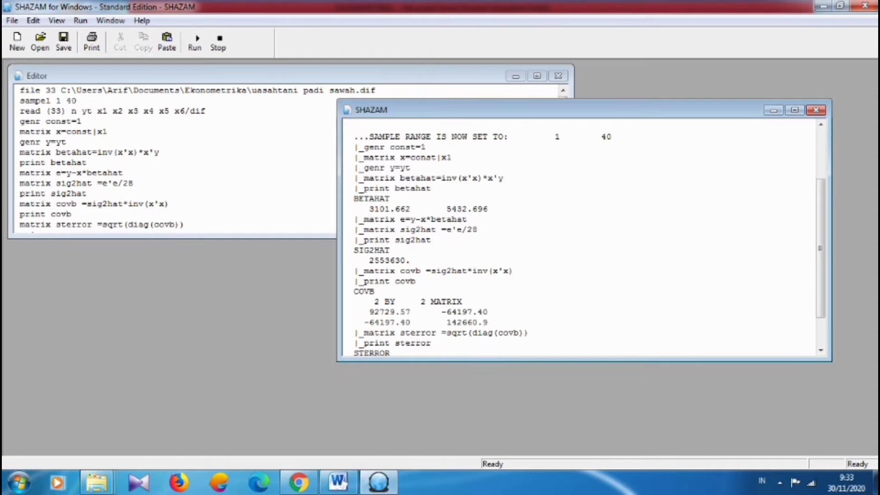
# Step: Copy both BETAHAT values from the output and open a blank workbook in Microsoft Excel 2010
pyautogui.moveTo(369, 209); pyautogui.dragTo(493, 209)
pyautogui.hotkey('ctrl', 'c')
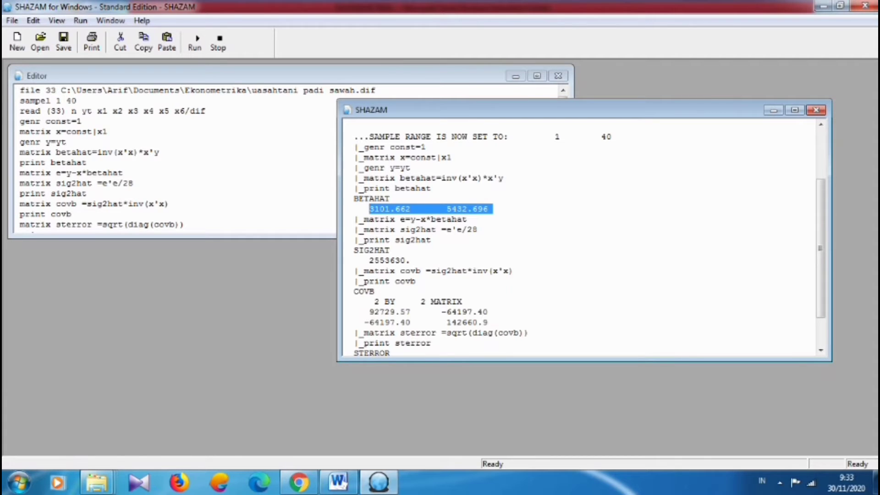
pyautogui.click(19, 482)
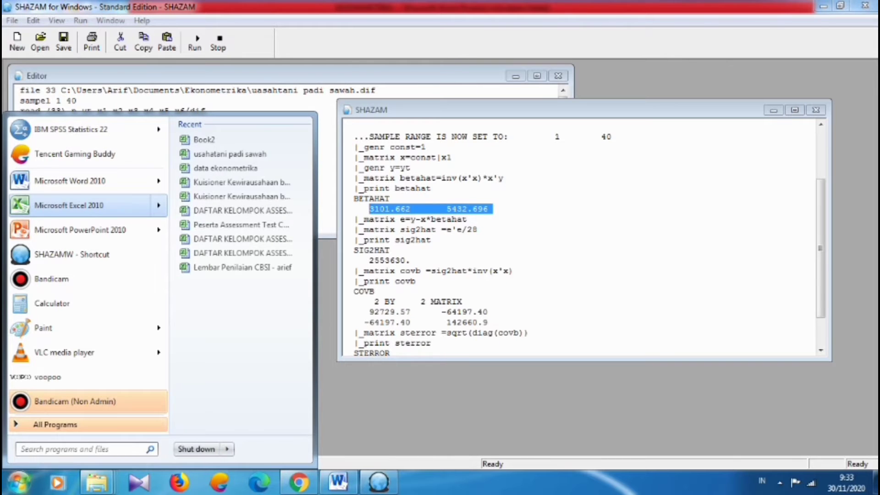
pyautogui.click(68, 206)
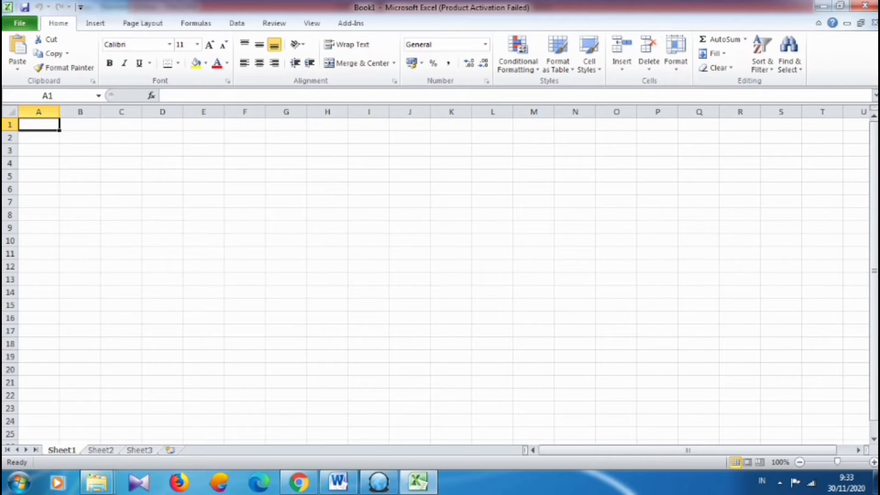
# Step: Label cell A2 "beta" and enter only the first of the copied BETAHAT values, 3.101.662, in B2
pyautogui.click(38, 137)
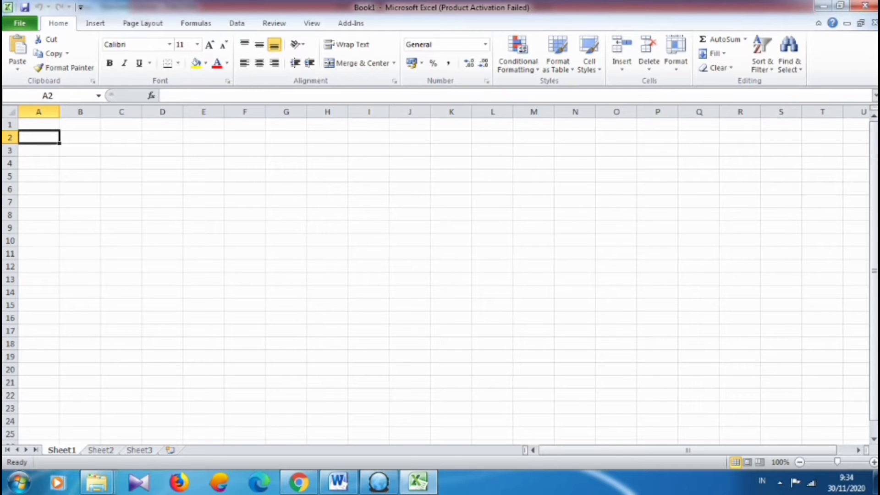
pyautogui.write('beta')
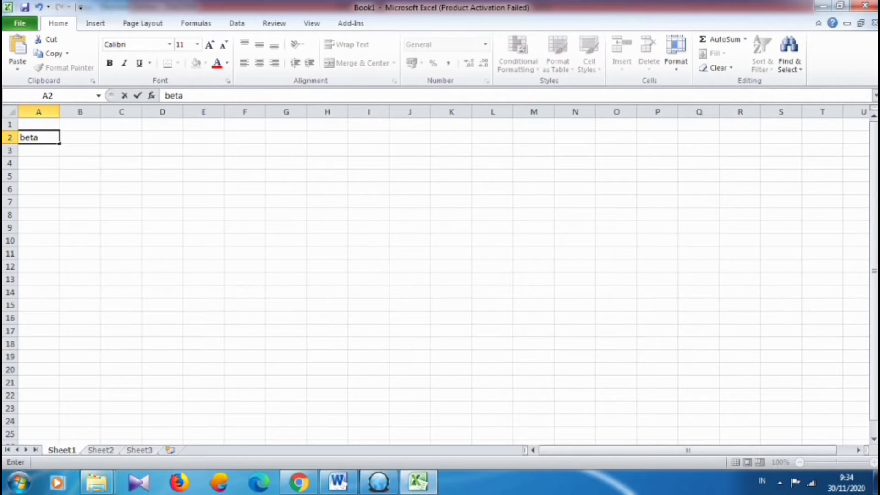
pyautogui.press('Tab')
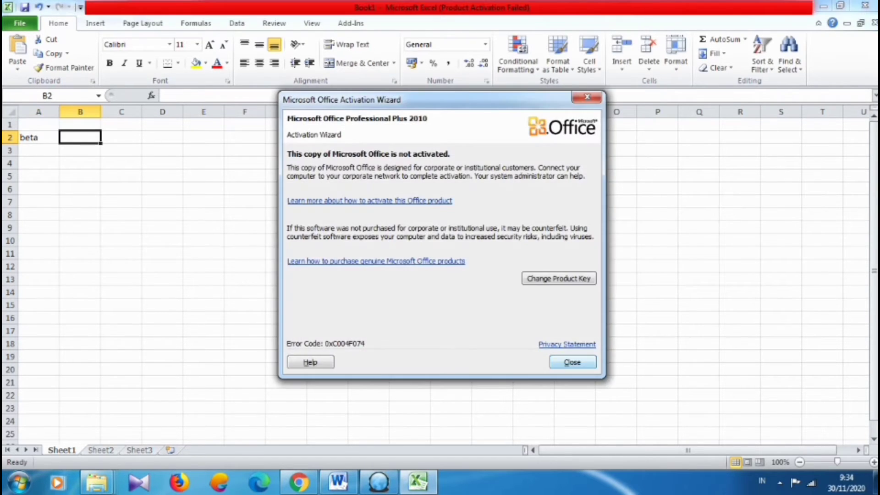
pyautogui.press('Escape')
pyautogui.hotkey('ctrl', 'v')
pyautogui.press('F2')
pyautogui.press('BackSpace')
pyautogui.press('BackSpace')
pyautogui.press('BackSpace')
pyautogui.press('BackSpace')
pyautogui.press('BackSpace')
pyautogui.press('BackSpace')
pyautogui.press('BackSpace')
pyautogui.press('BackSpace')
pyautogui.press('BackSpace')
pyautogui.press('Tab')
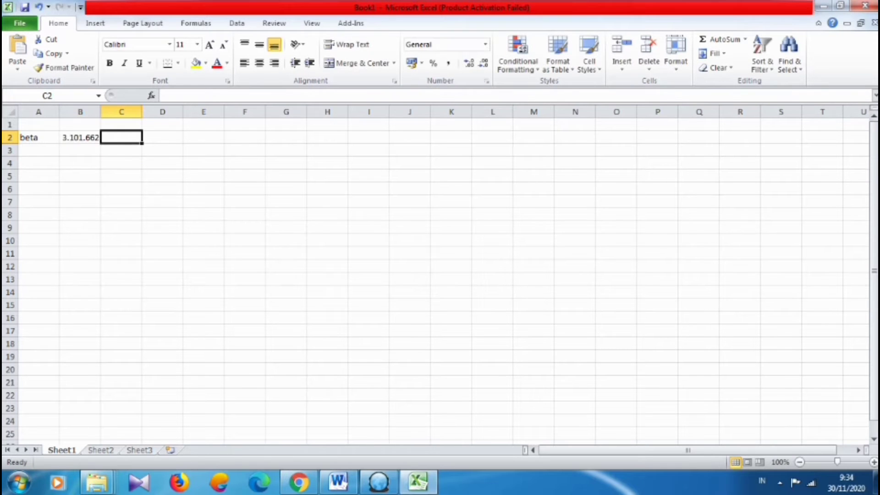
# Step: Copy the second BETAHAT value, 5432.696, from the SHAZAM output into cell C2 of the Excel sheet
pyautogui.click(79, 137)
pyautogui.click(121, 137)
pyautogui.click(80, 137)
pyautogui.click(379, 481)
pyautogui.moveTo(446, 209); pyautogui.dragTo(492, 209)
pyautogui.hotkey('ctrl', 'c')
pyautogui.click(418, 481)
pyautogui.click(121, 137)
pyautogui.hotkey('ctrl', 'v')
# Step: Label cell A3 "std error" and copy both STERROR values from the SHAZAM output for use in Excel
pyautogui.click(38, 150)
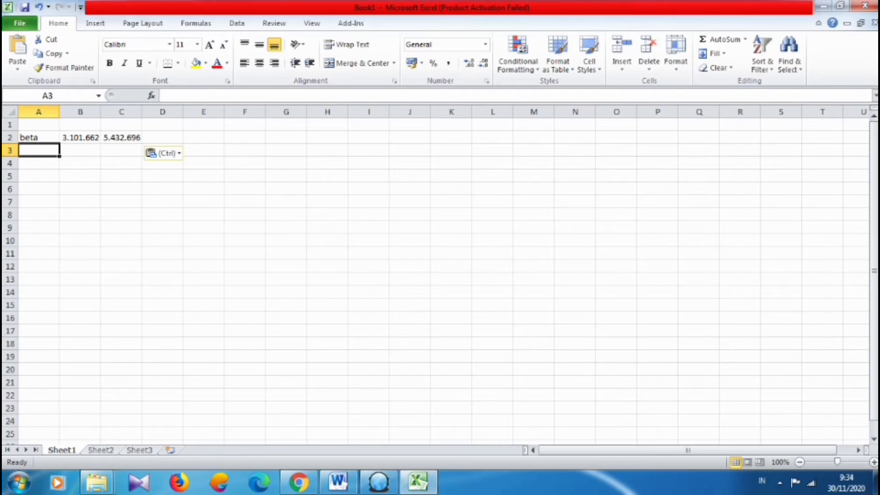
pyautogui.write('std error')
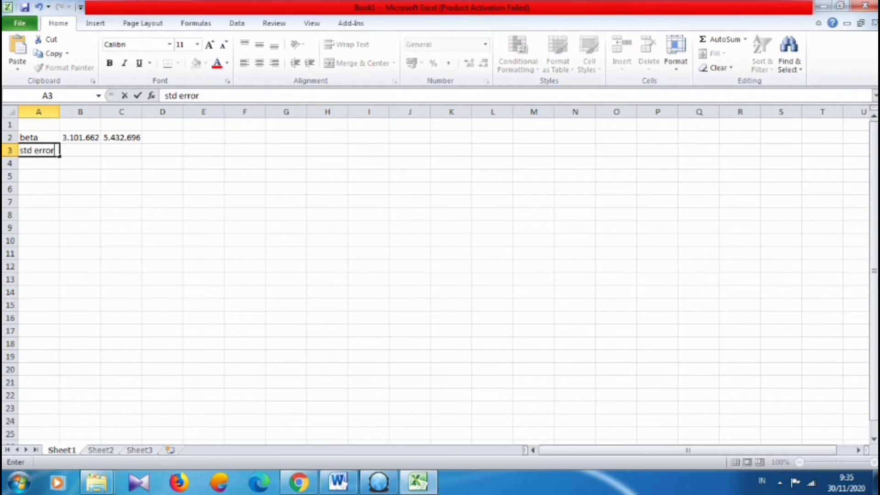
pyautogui.press('Tab')
pyautogui.click(379, 481)
pyautogui.scroll(-2, 582, 238)
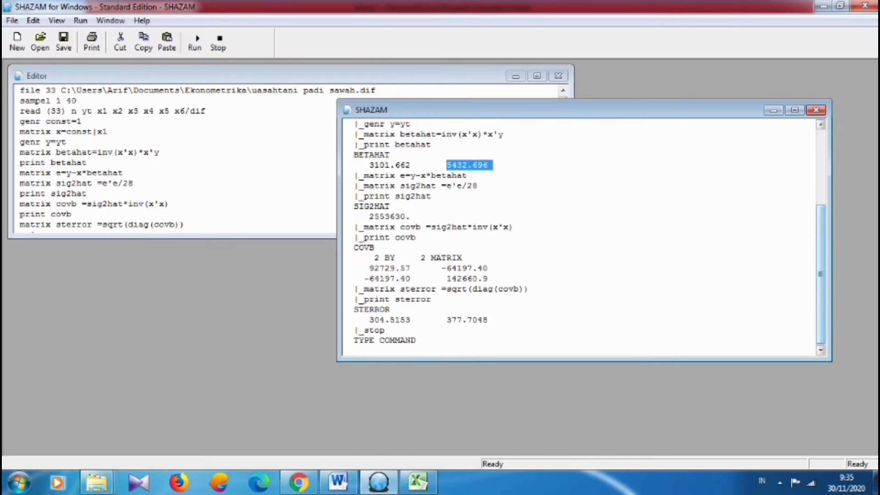
pyautogui.moveTo(369, 320); pyautogui.dragTo(493, 319)
pyautogui.hotkey('ctrl', 'c')
pyautogui.click(418, 481)
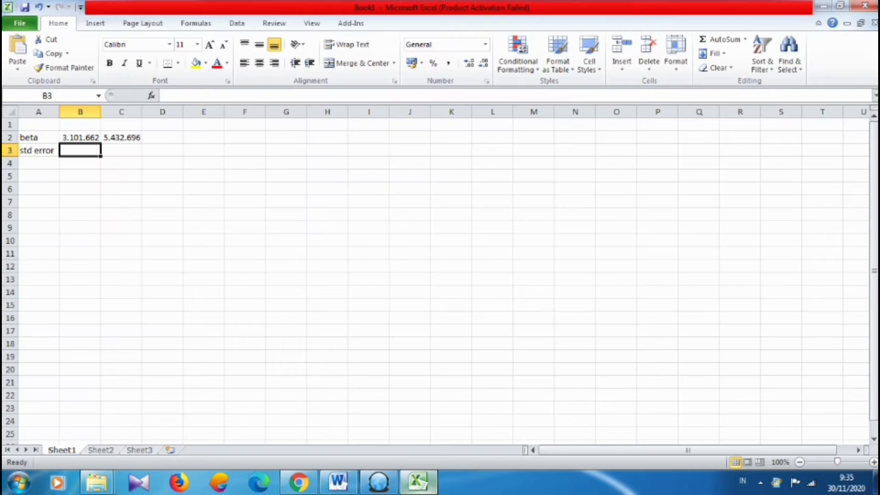
# Step: Paste the copied standard errors into the "std error" row, splitting 304.5153 into B3 and 377.7048 into C3
pyautogui.hotkey('ctrl', 'v')
pyautogui.moveTo(212, 95); pyautogui.dragTo(248, 95)
pyautogui.hotkey('ctrl', 'x')
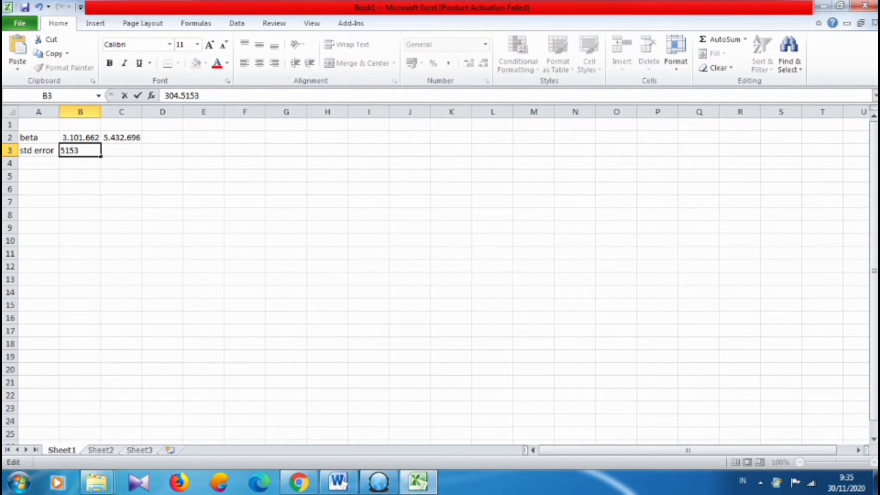
pyautogui.click(120, 149)
pyautogui.hotkey('ctrl', 'v')
pyautogui.press('Return')
# Step: Label cell A4 "t hitng" for the calculated t-values
pyautogui.write('t itn')
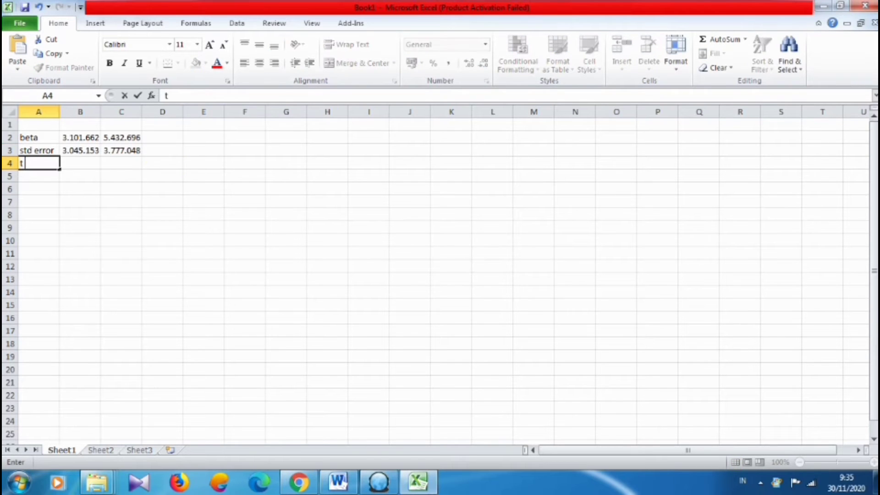
pyautogui.press('BackSpace')
pyautogui.press('BackSpace')
pyautogui.press('BackSpace')
pyautogui.write('hitng')
pyautogui.click(38, 188)
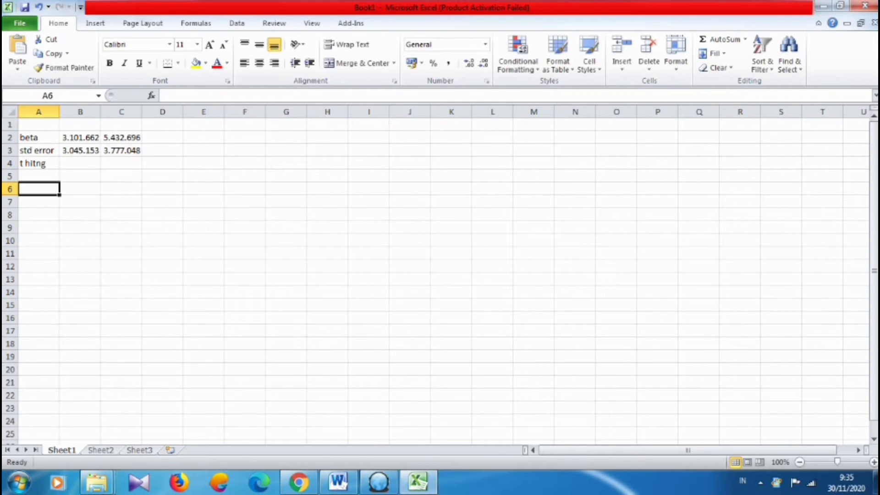
# Step: Calculate the first t-value in cell B4 of the "t hitng" row with the formula =B2/B3
pyautogui.click(79, 163)
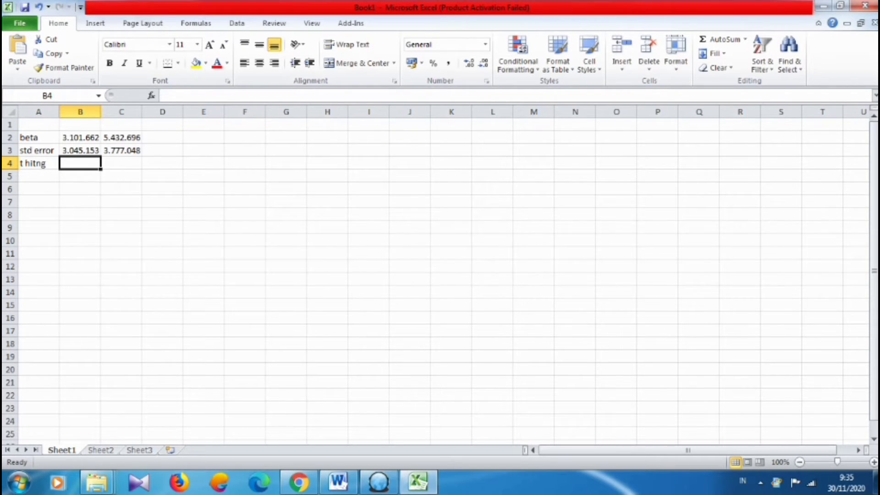
pyautogui.write('=')
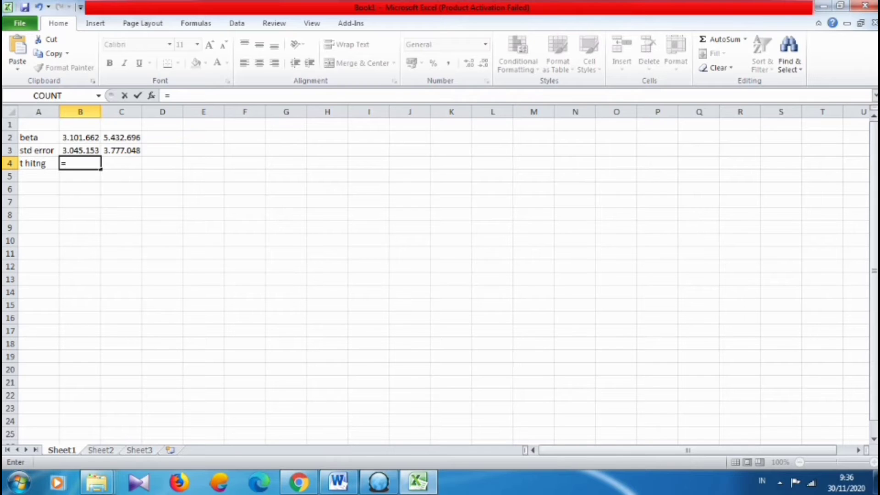
pyautogui.press('Up')
pyautogui.press('Up')
pyautogui.write('/')
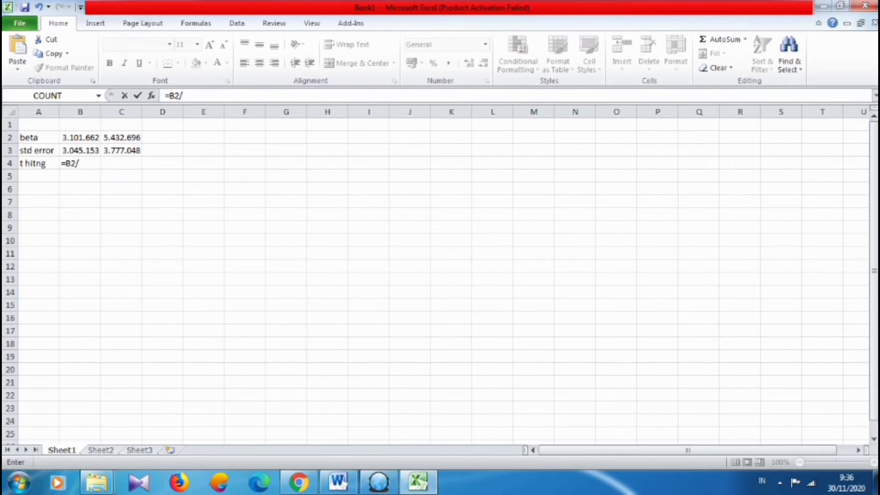
pyautogui.click(596, 103)
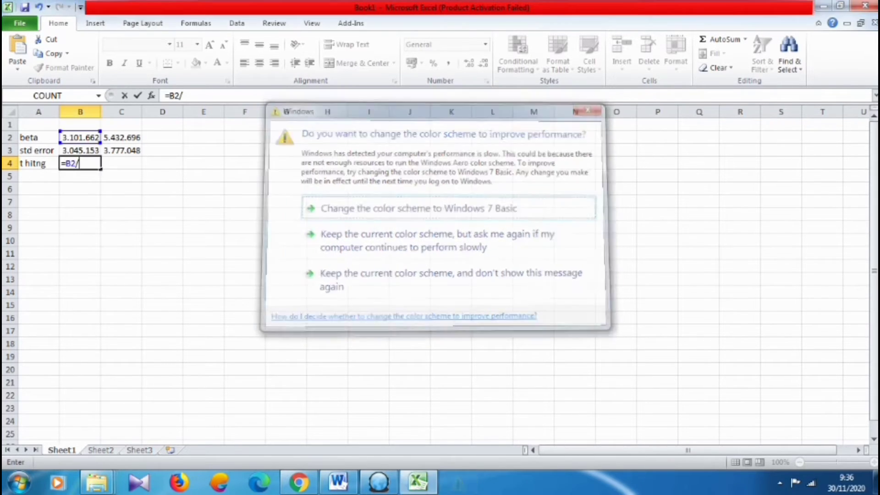
pyautogui.press('Up')
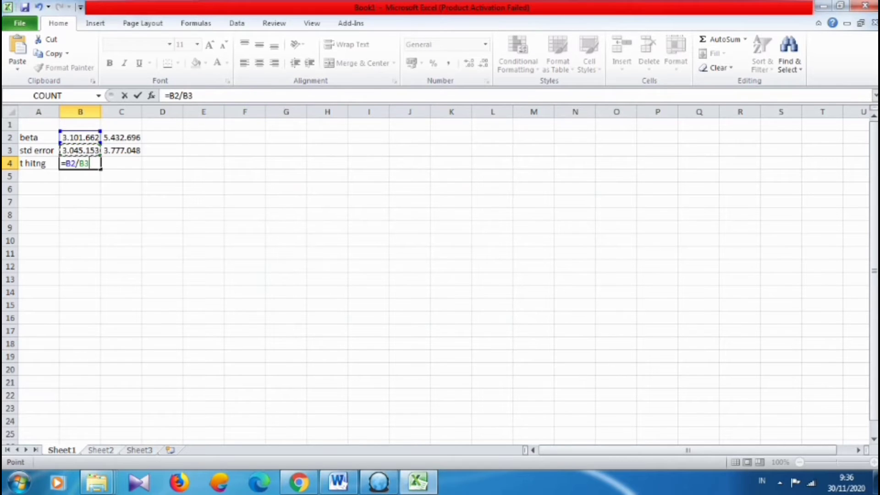
pyautogui.press('Return')
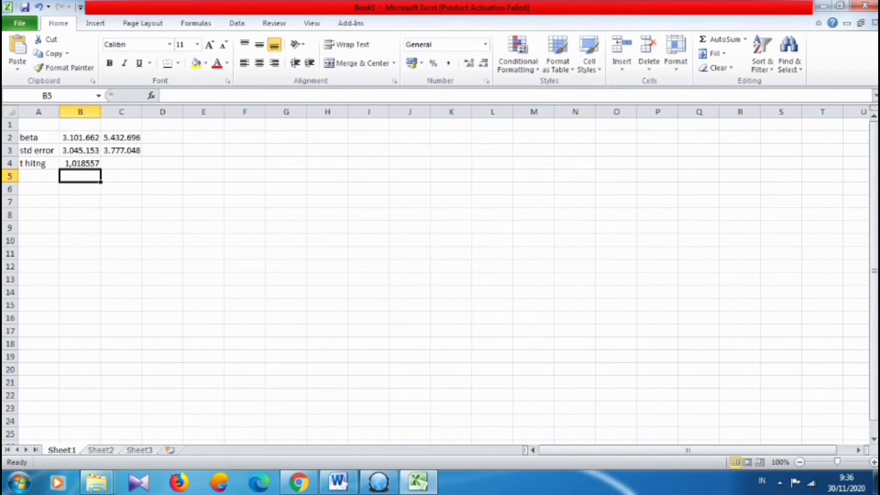
# Step: Fill the t-value formula from B4 across to C4
pyautogui.click(79, 163)
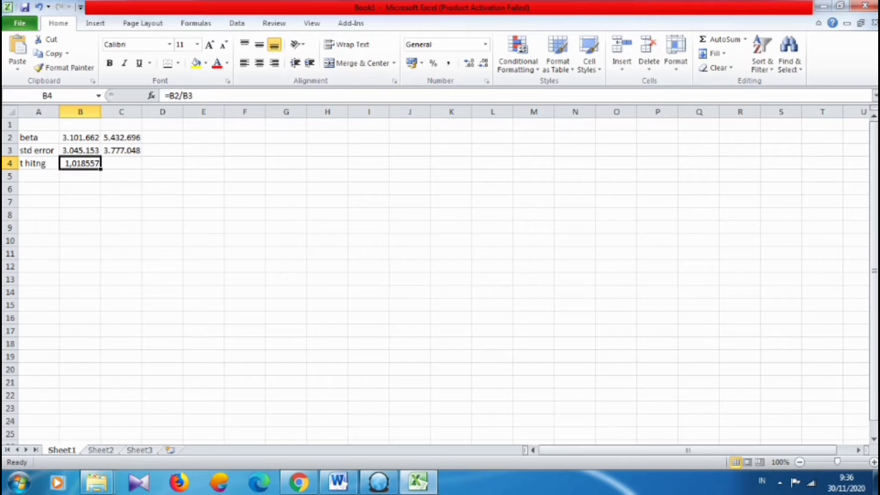
pyautogui.moveTo(101, 169); pyautogui.dragTo(140, 167)
pyautogui.click(162, 227)
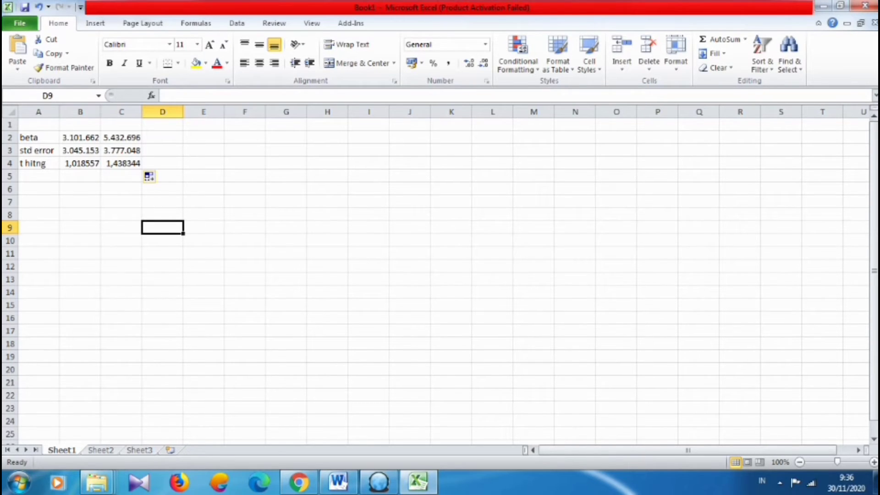
# Step: Switch to the PETUNJUK PRAKTIKUM EKONOMETRIKA PDF in Chrome and find Table A.2 with the critical values of t
pyautogui.click(38, 188)
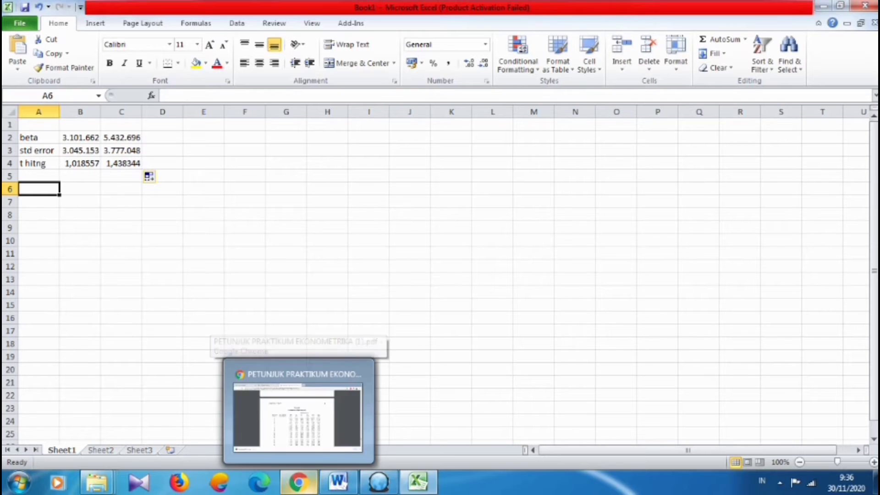
pyautogui.click(299, 482)
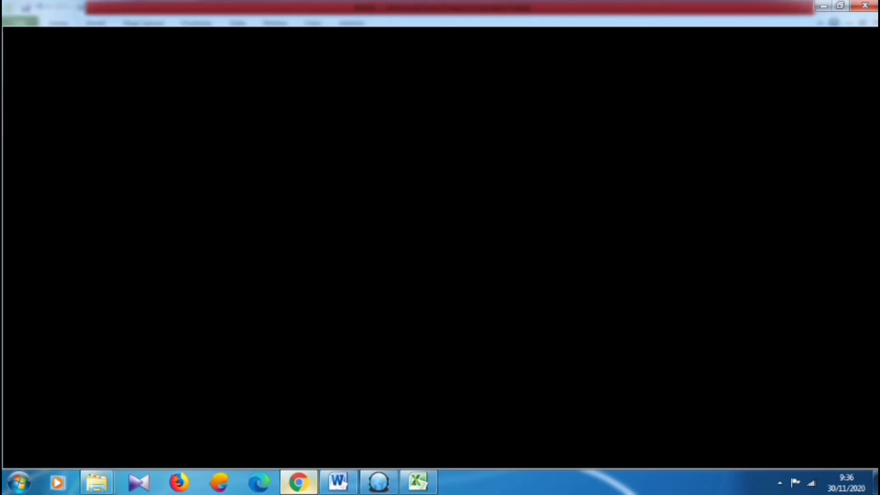
pyautogui.click(298, 482)
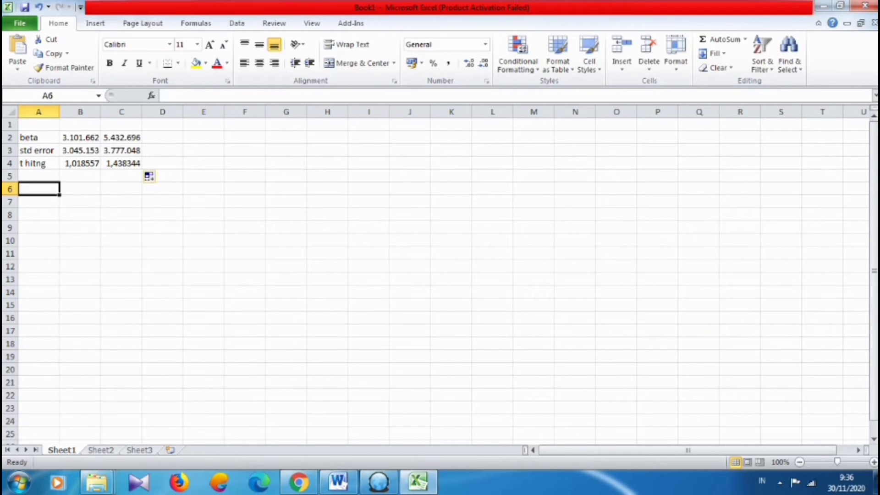
pyautogui.click(299, 482)
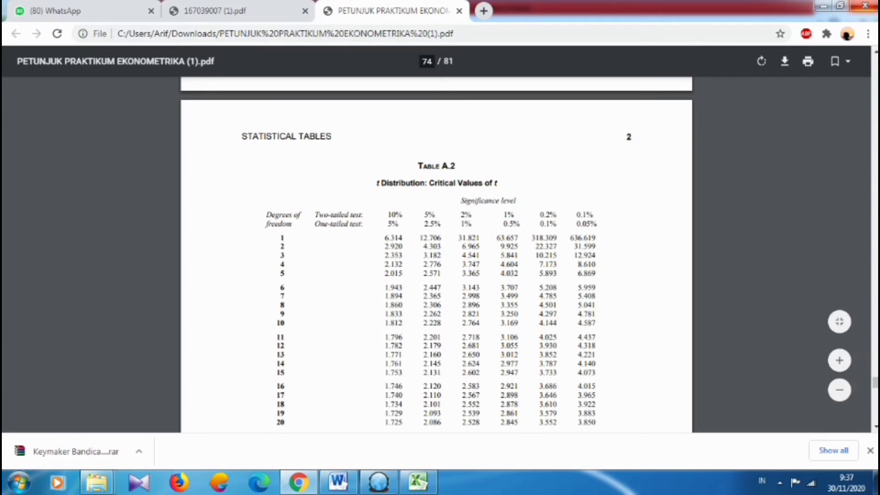
pyautogui.moveTo(874, 384); pyautogui.dragTo(874, 388)
pyautogui.scroll(-2, 436, 256)
pyautogui.scroll(-5, 436, 257)
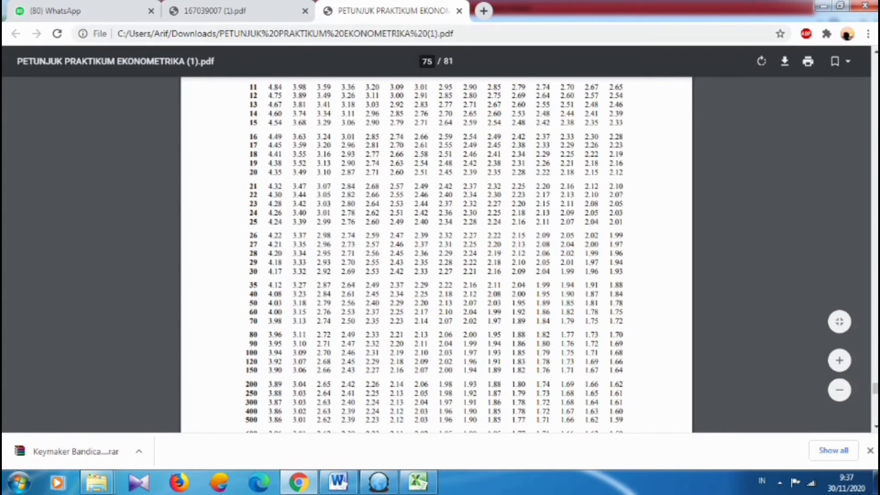
pyautogui.scroll(5, 436, 256)
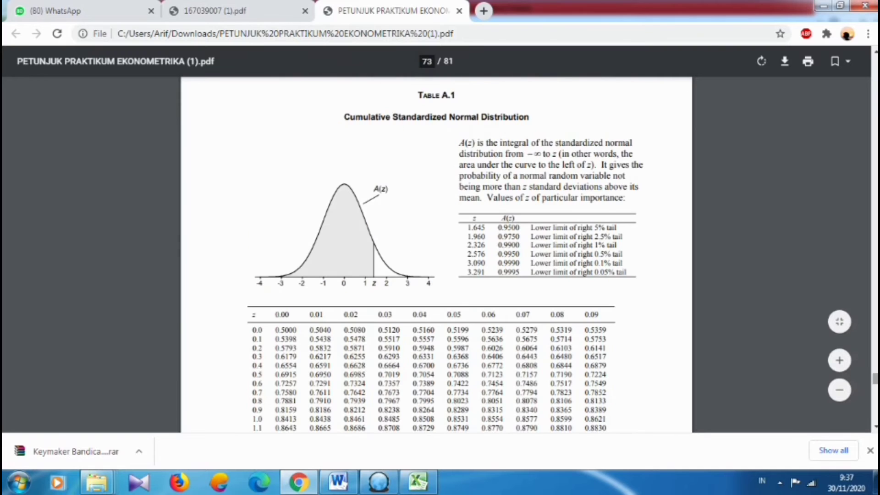
pyautogui.scroll(-20, 436, 256)
pyautogui.scroll(12, 436, 257)
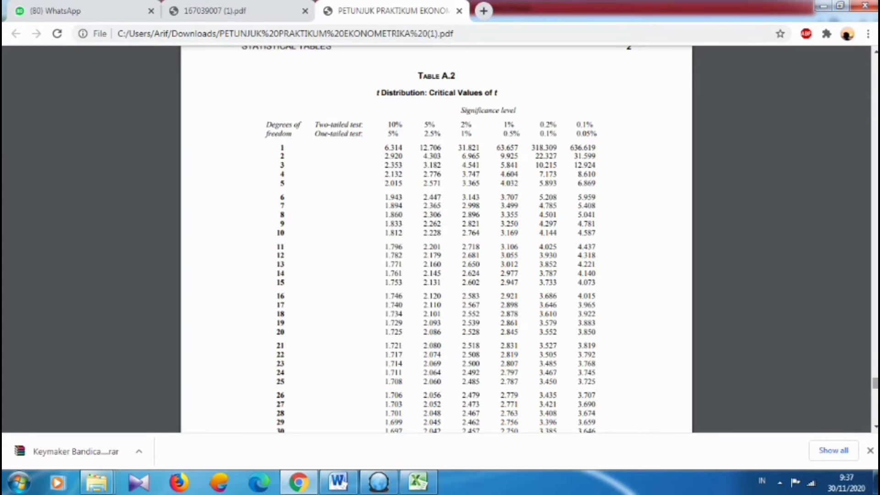
pyautogui.scroll(-1, 436, 239)
pyautogui.moveTo(874, 383); pyautogui.dragTo(874, 383)
pyautogui.scroll(2, 435, 254)
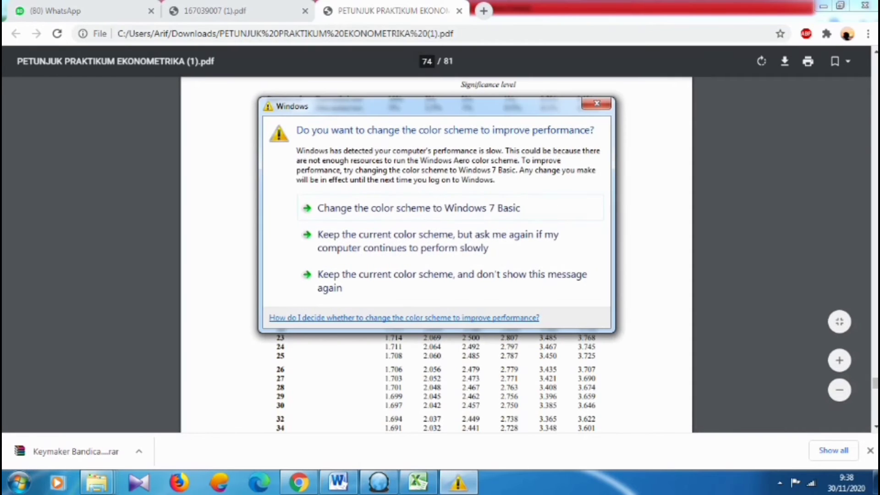
# Step: Dismiss the Windows color scheme prompt and copy the critical value 2.032 for 34 degrees of freedom at the 5% two-tailed level
pyautogui.click(595, 103)
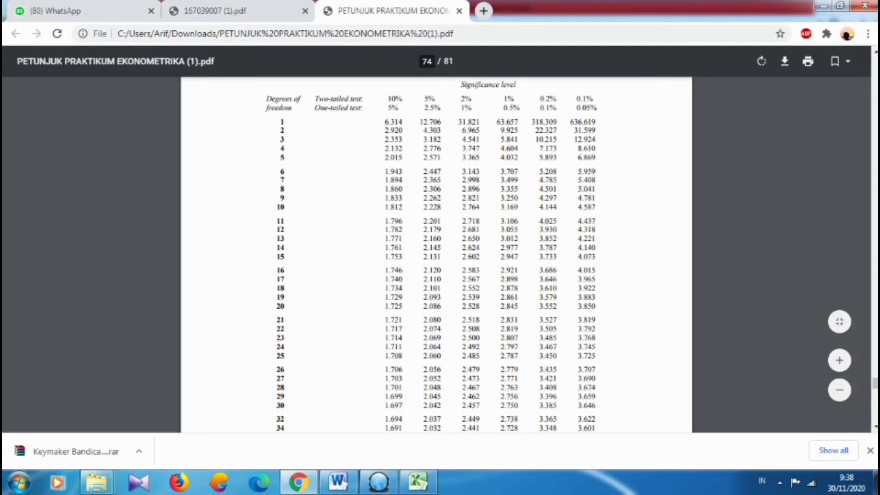
pyautogui.moveTo(423, 428); pyautogui.dragTo(443, 427)
pyautogui.hotkey('ctrl', 'c')
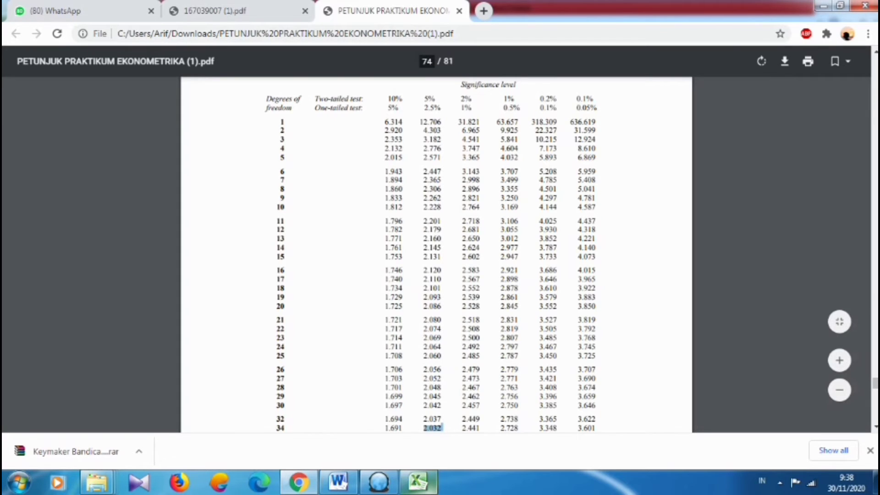
# Step: Switch back to Excel, label cell A6 "t tabel" and paste the copied critical value 2.032 into B6
pyautogui.click(418, 481)
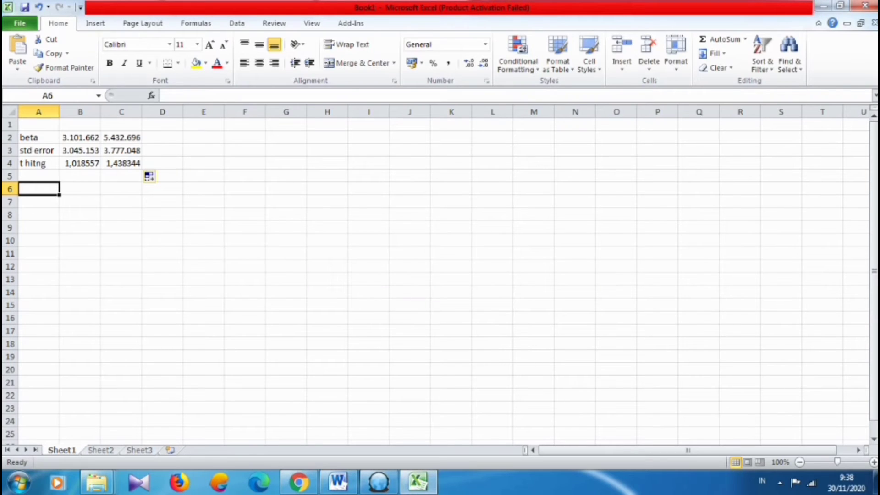
pyautogui.write('t t')
pyautogui.press('BackSpace')
pyautogui.press('BackSpace')
pyautogui.write('tabe')
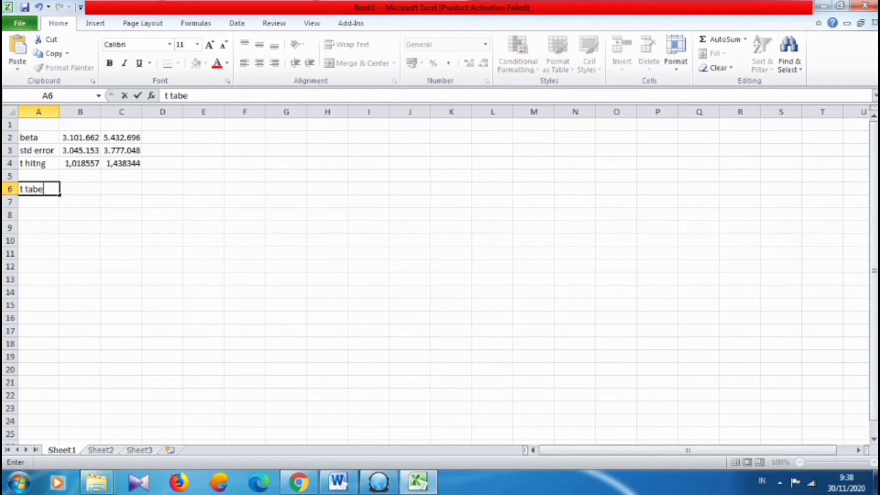
pyautogui.write('l')
pyautogui.press('Tab')
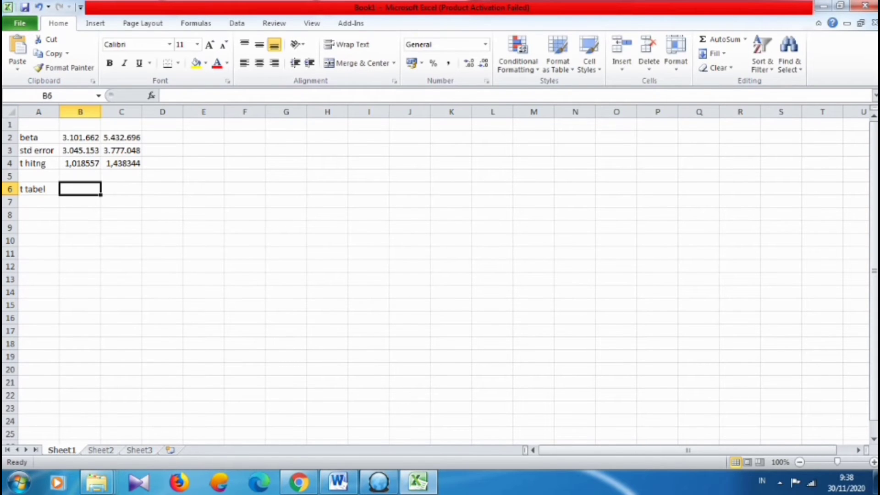
pyautogui.hotkey('ctrl', 'v')
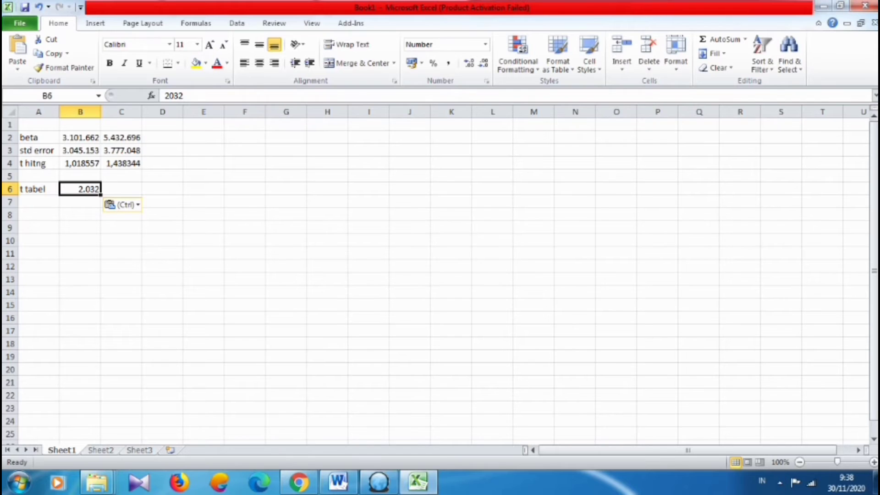
pyautogui.click(779, 482)
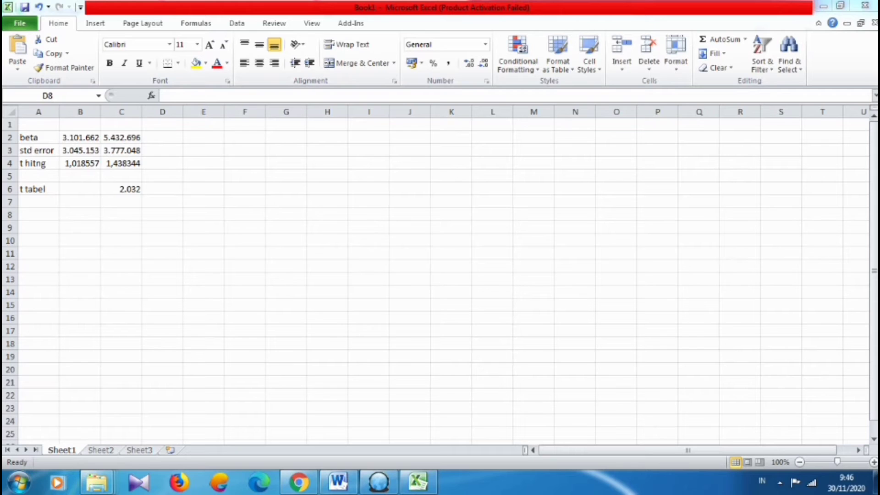
pyautogui.click(162, 214)
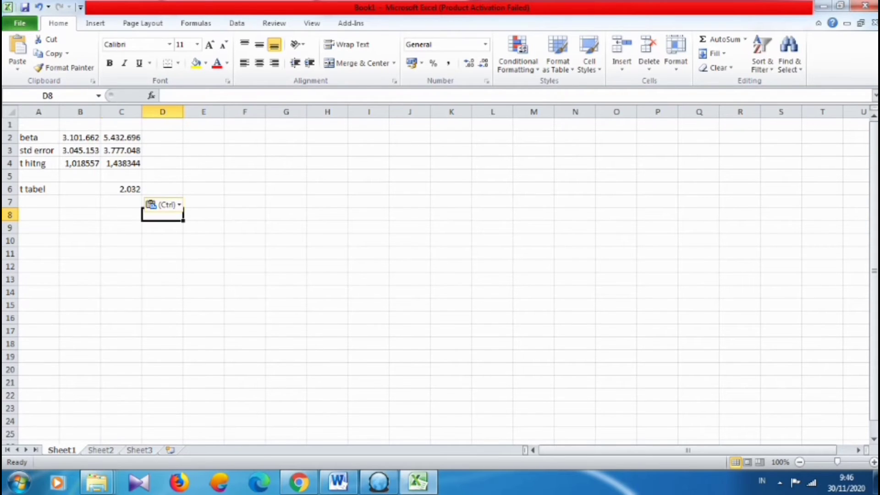
pyautogui.click(121, 189)
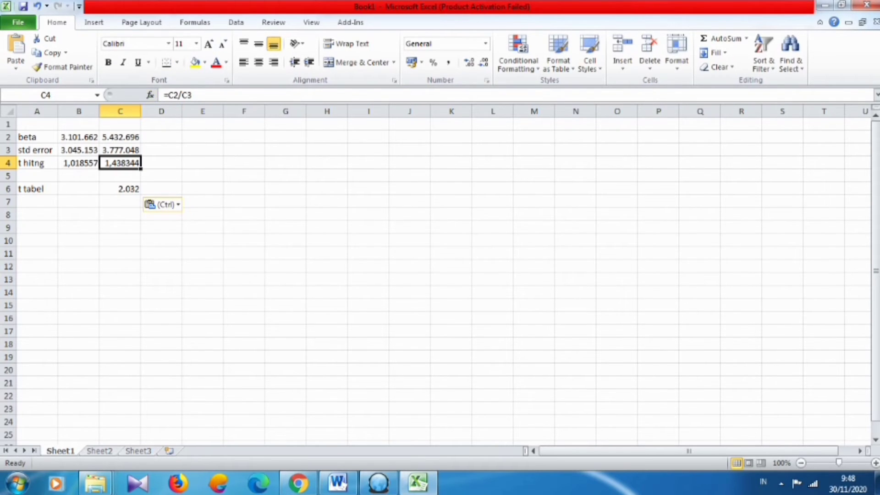
pyautogui.click(120, 188)
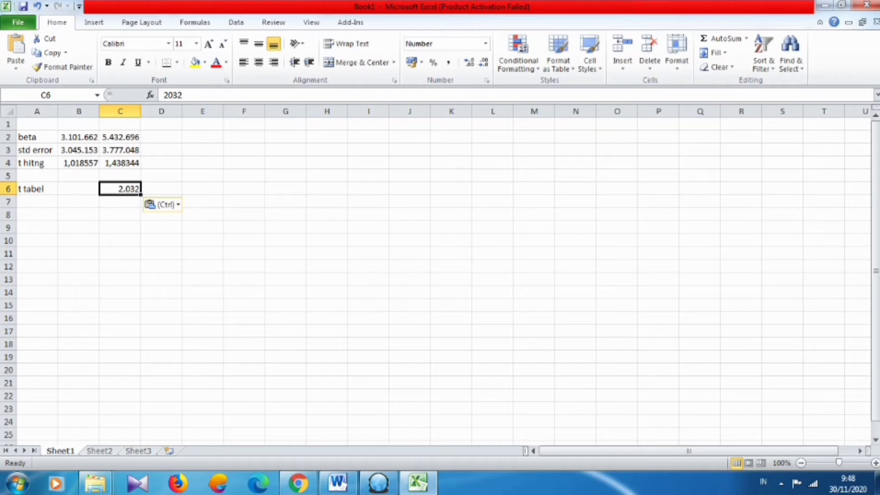
# Step: Switch to SHAZAM, change the matrix line in the script to x=const|x2 and run the regression
pyautogui.click(378, 482)
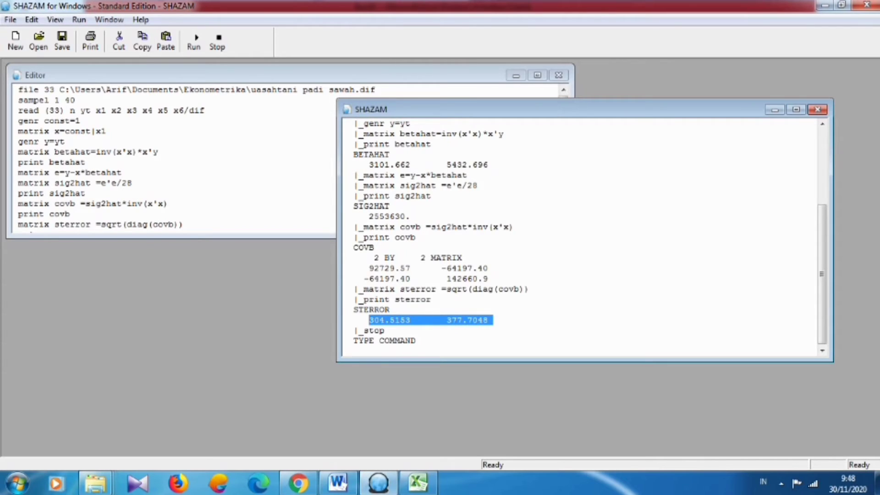
pyautogui.click(106, 131)
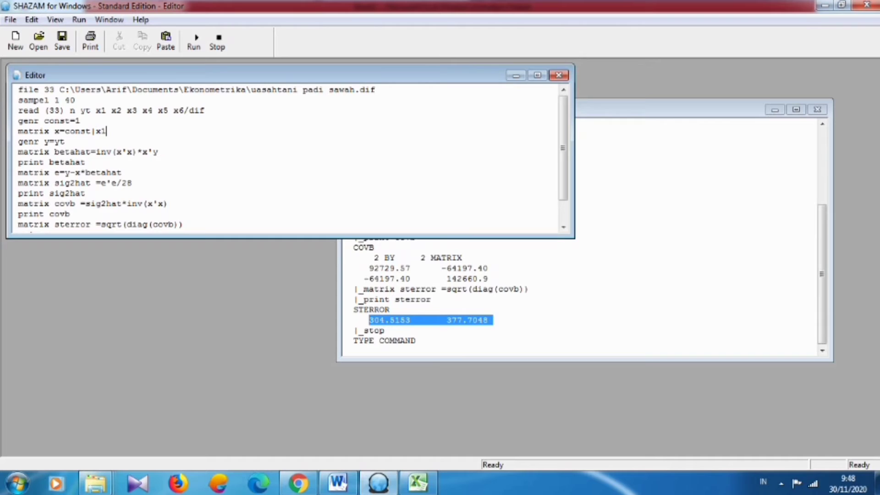
pyautogui.press('BackSpace')
pyautogui.write('2')
pyautogui.click(193, 41)
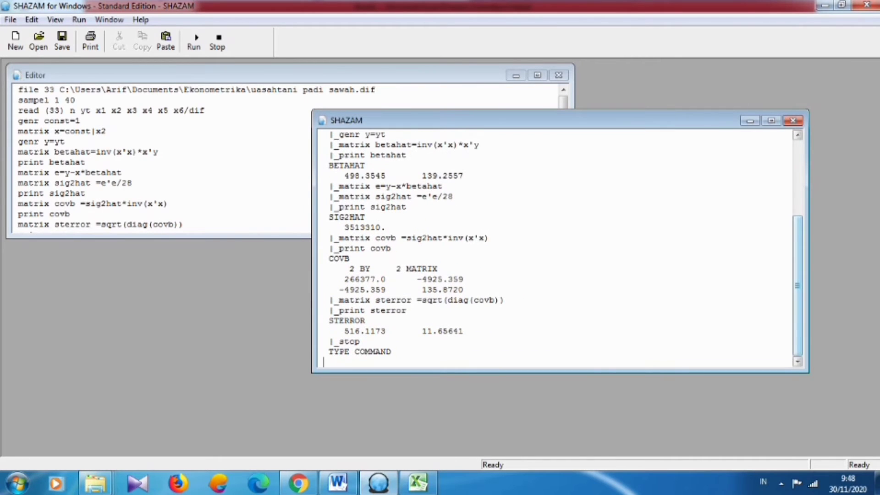
pyautogui.moveTo(797, 285); pyautogui.dragTo(797, 227)
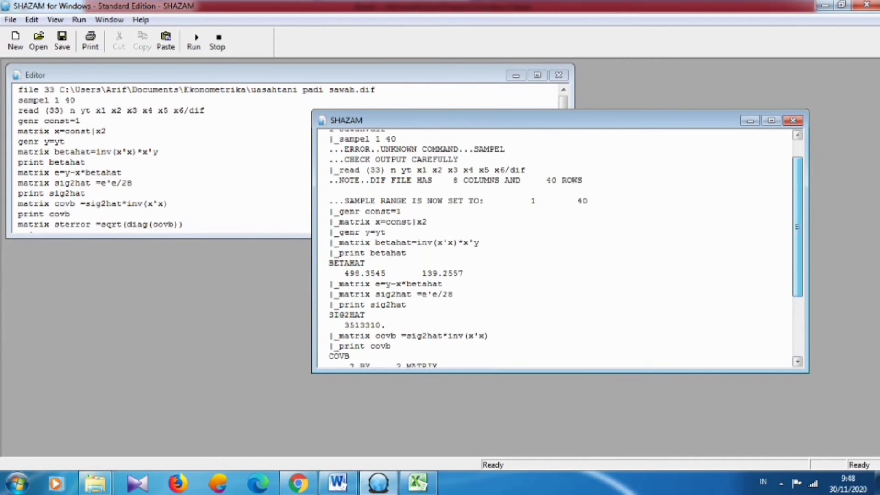
pyautogui.scroll(1, 559, 247)
pyautogui.scroll(-3, 559, 247)
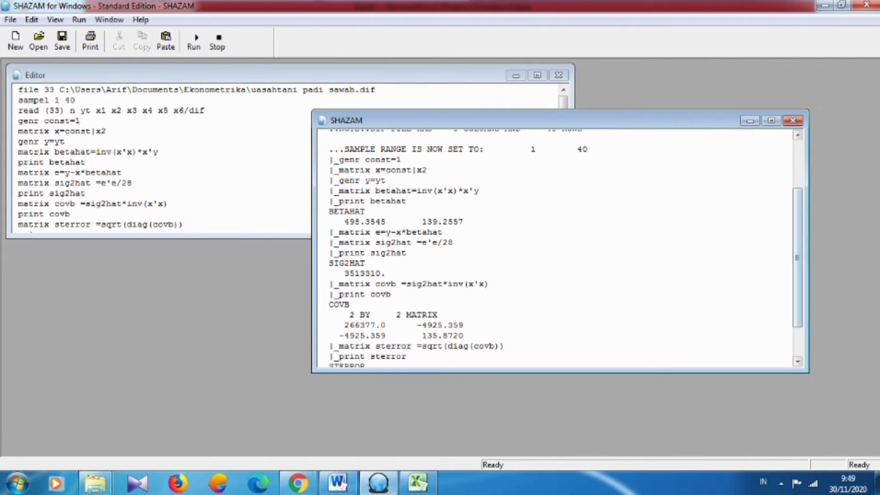
pyautogui.scroll(-2, 559, 247)
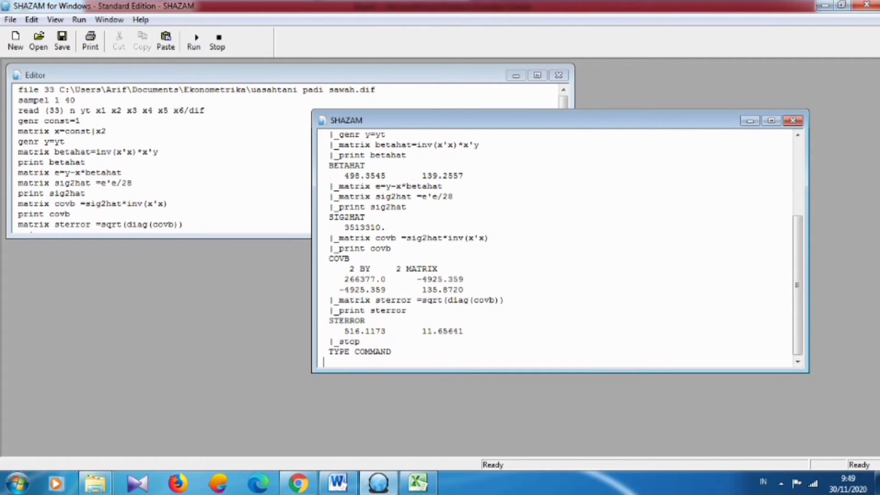
pyautogui.click(780, 483)
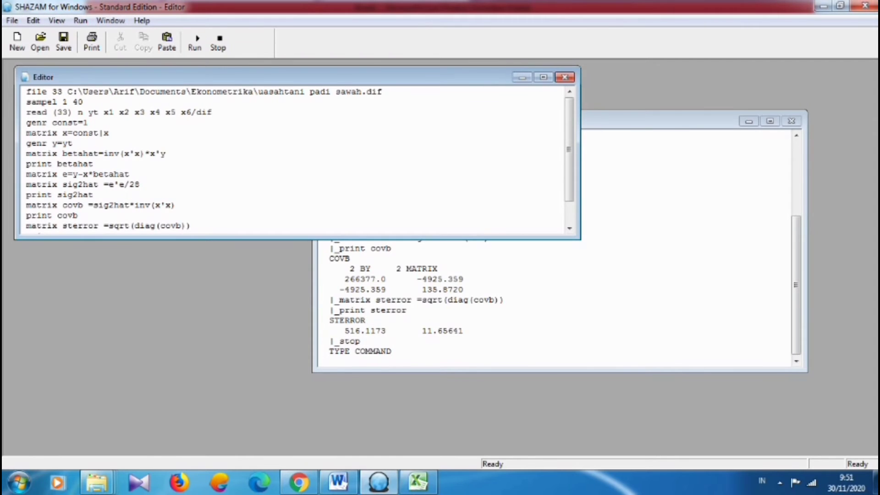
# Step: Extend the matrix line in the script to x=const|x1|x2|x3|x4|x5|x6 and run the regression with all six variables
pyautogui.click(596, 103)
pyautogui.write('1|x2|x3|x4|x5|x6')
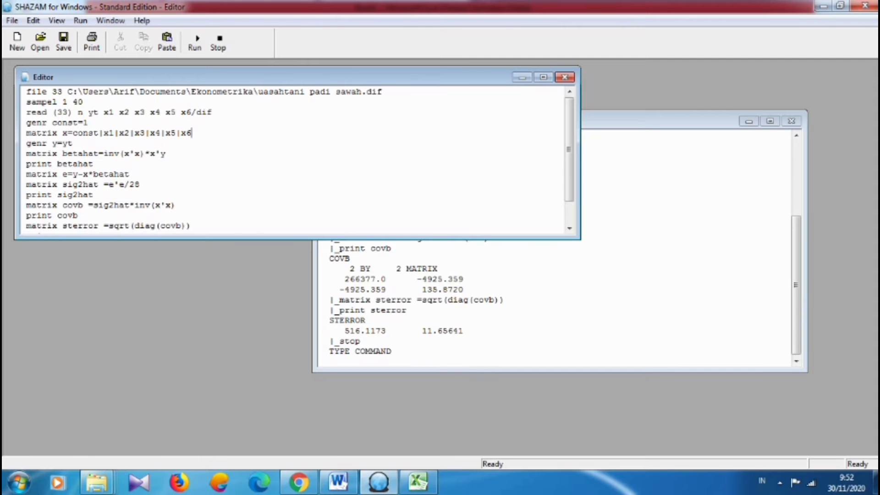
pyautogui.click(194, 44)
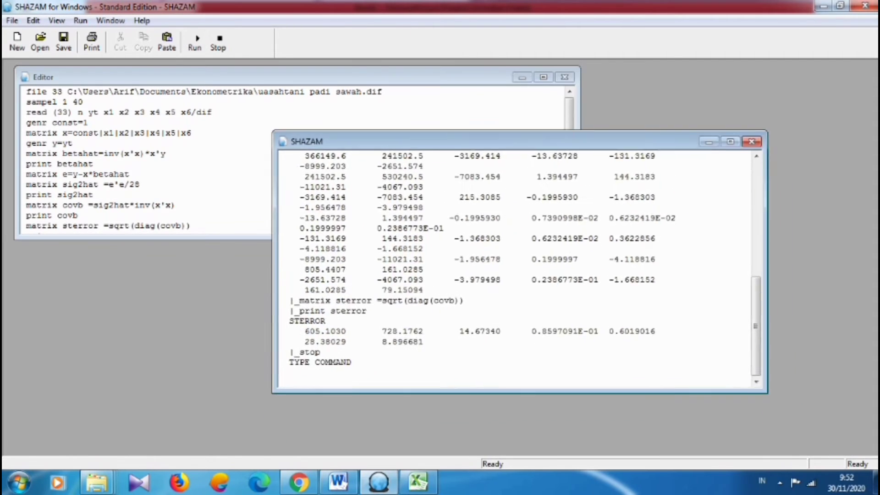
# Step: Copy the first two BETAHAT coefficients, -90.31180 and 2077.798, from the SHAZAM output
pyautogui.moveTo(817, 315); pyautogui.dragTo(818, 211)
pyautogui.scroll(-3, 582, 256)
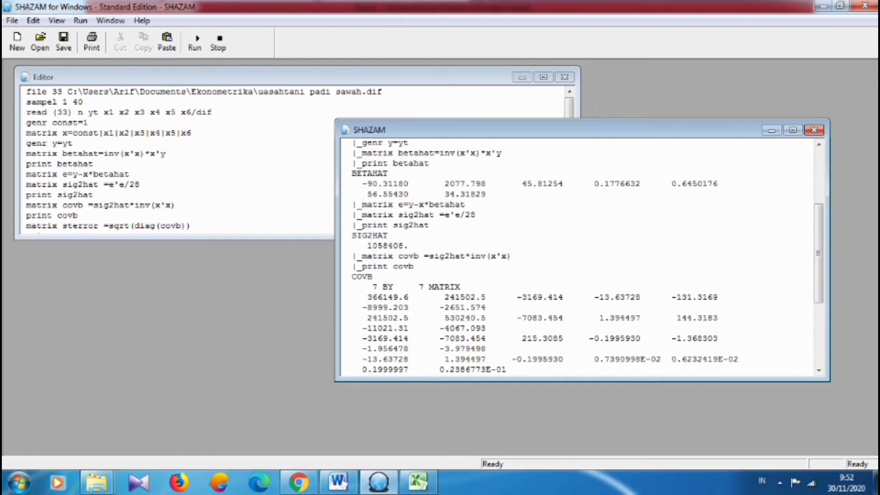
pyautogui.scroll(-4, 582, 257)
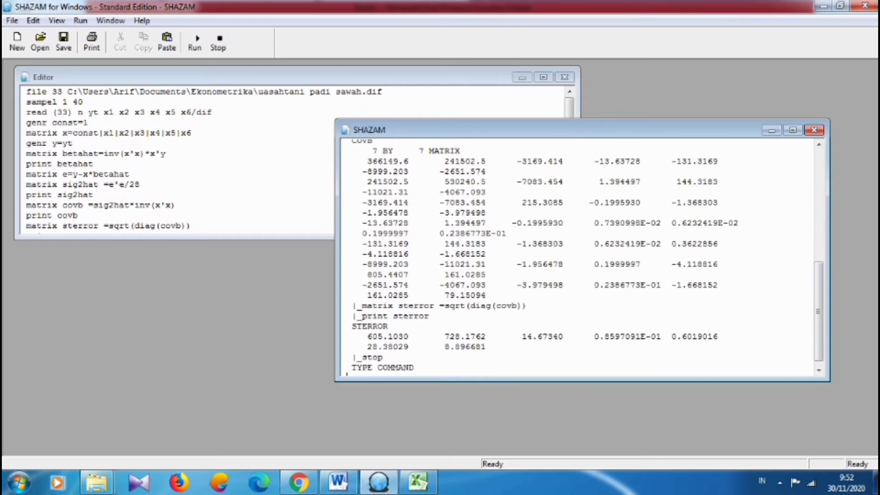
pyautogui.scroll(5, 581, 256)
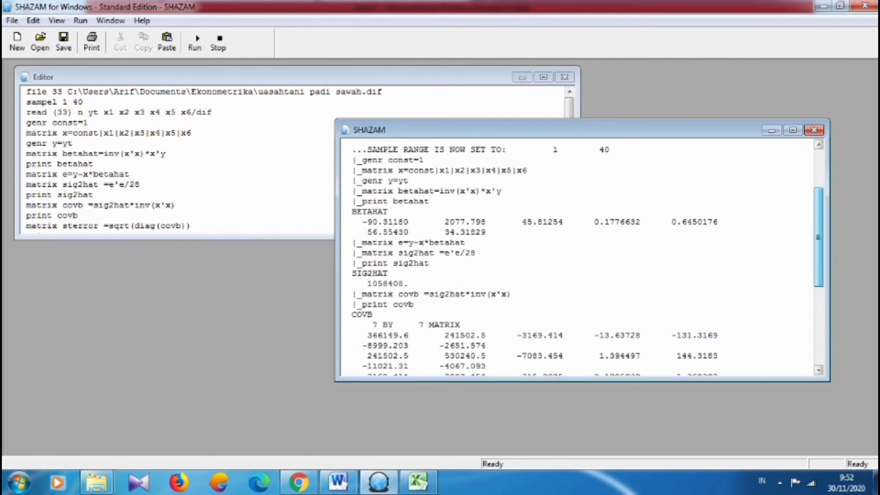
pyautogui.scroll(3, 581, 257)
pyautogui.scroll(-1, 582, 256)
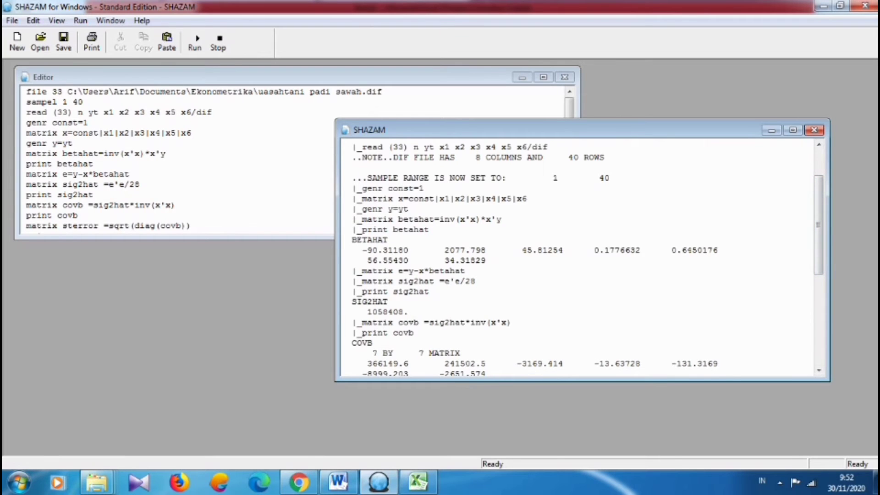
pyautogui.doubleClick(385, 250)
pyautogui.moveTo(444, 250); pyautogui.dragTo(520, 250)
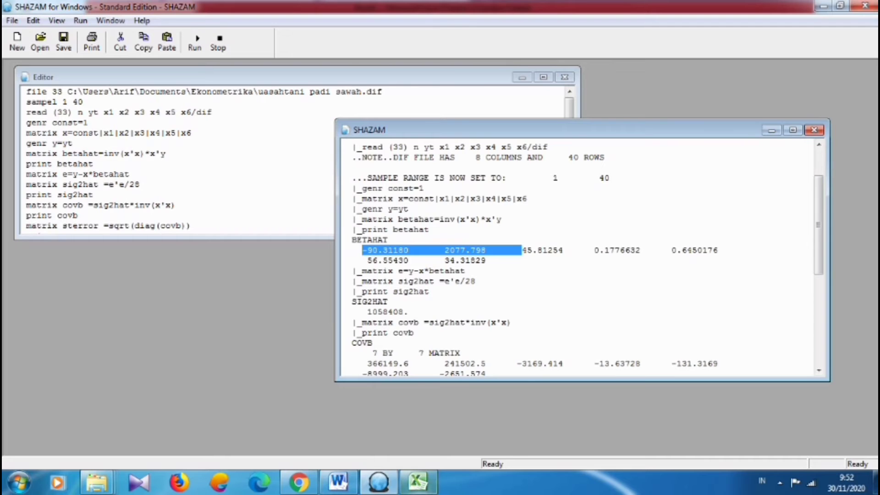
# Step: Switch to Excel, go to Sheet2 and label cell A2 "bata"
pyautogui.moveTo(426, 486)
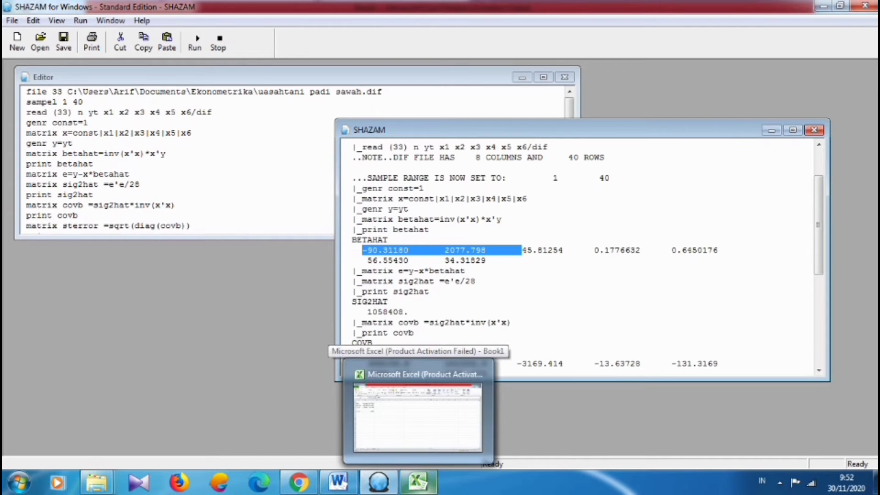
pyautogui.click(418, 417)
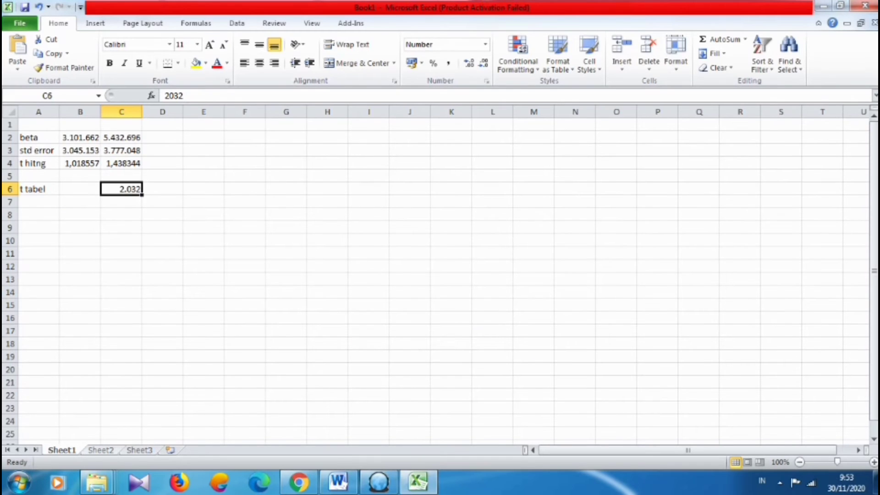
pyautogui.hotkey('ctrl', 'pagedown')
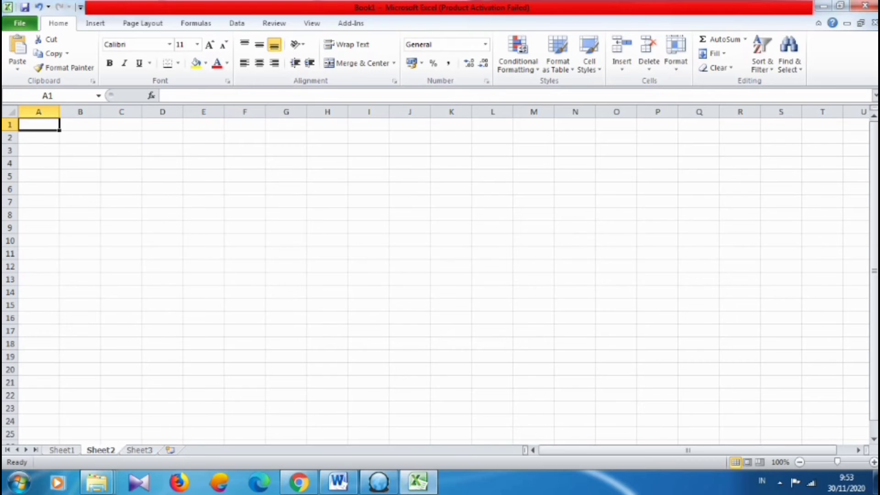
pyautogui.click(38, 137)
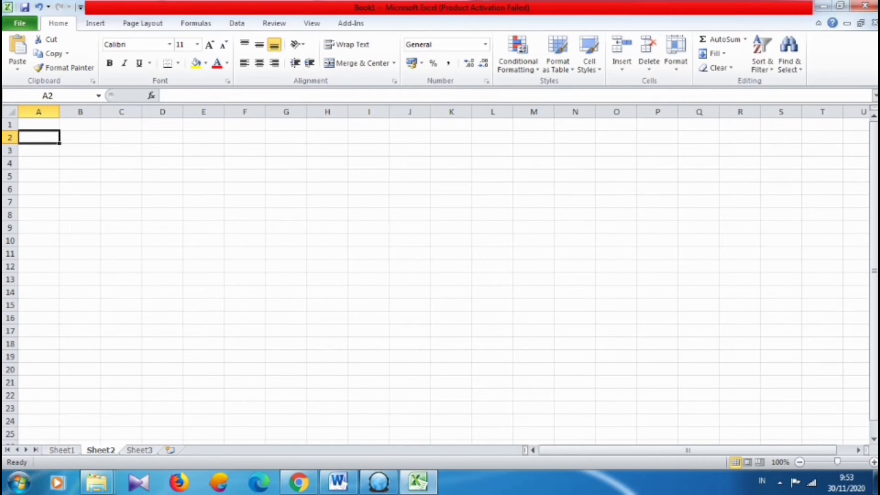
pyautogui.write('batte')
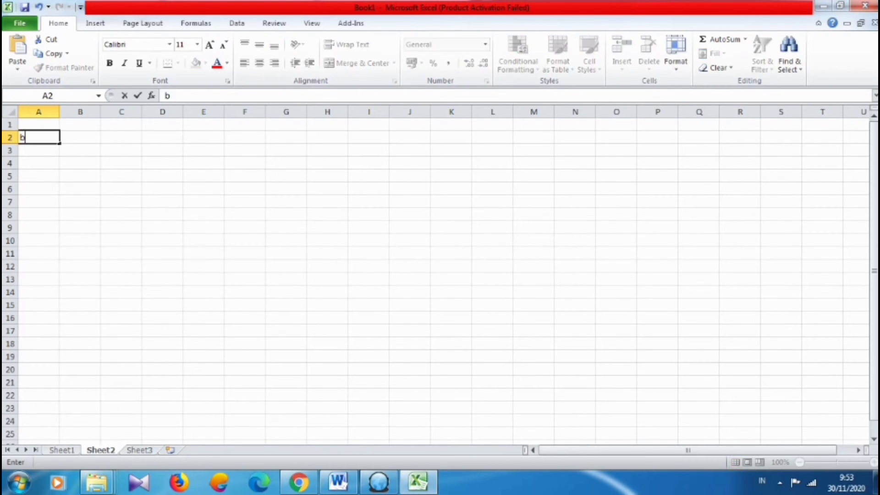
pyautogui.press('BackSpace')
pyautogui.press('BackSpace')
pyautogui.write('a')
pyautogui.press('Return')
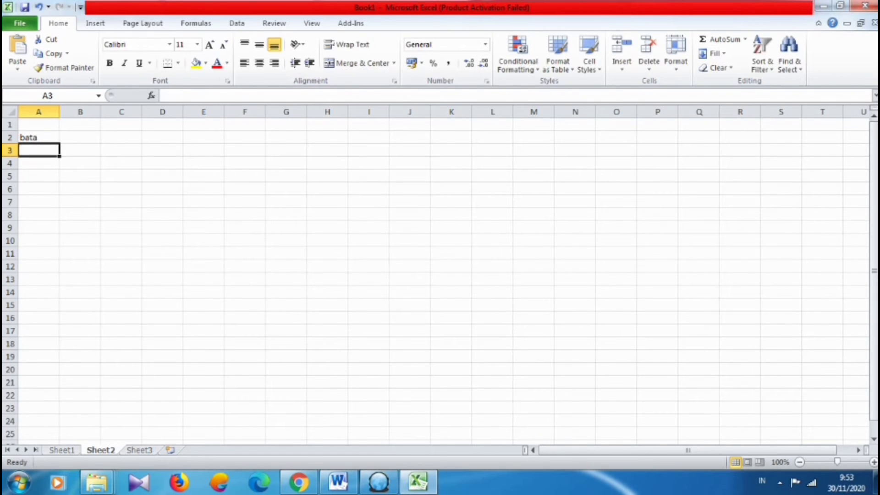
# Step: Label cell A3 "st error" and cell A4 "t hitung"
pyautogui.write('st s')
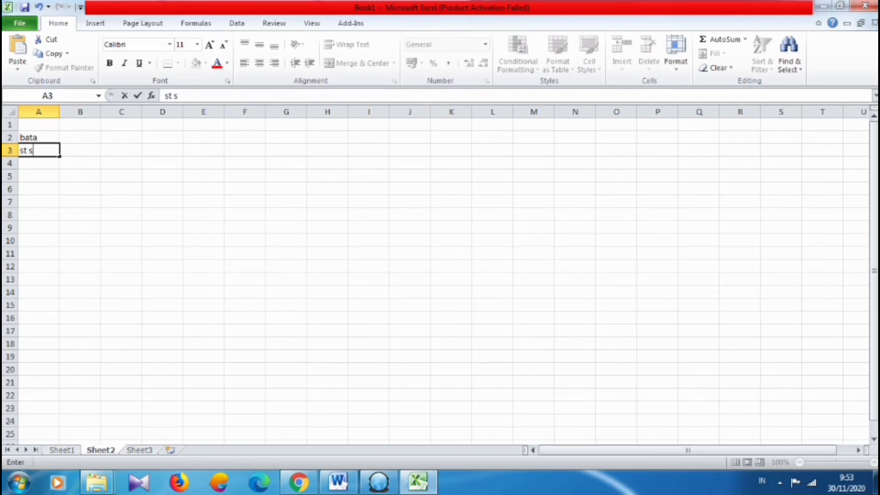
pyautogui.write('error')
pyautogui.hotkey('ctrl', 'Return')
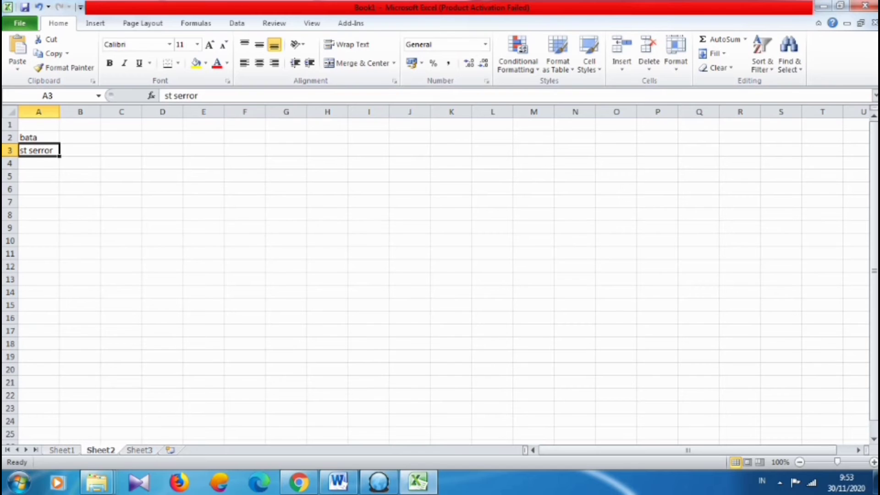
pyautogui.click(177, 95)
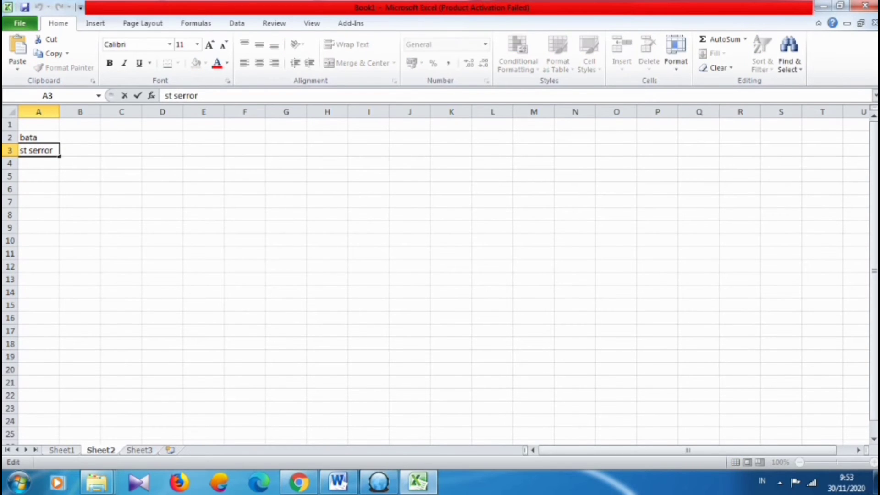
pyautogui.press('BackSpace')
pyautogui.press('Return')
pyautogui.write('t')
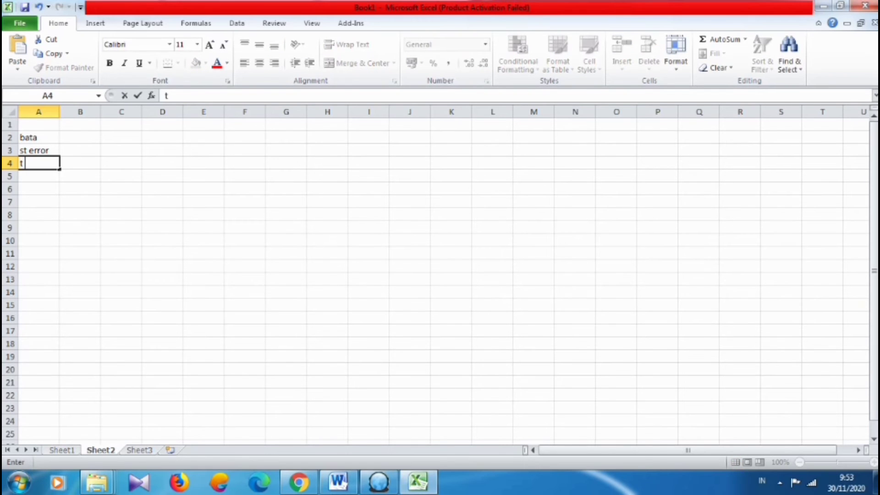
pyautogui.write(' hitung')
pyautogui.click(79, 137)
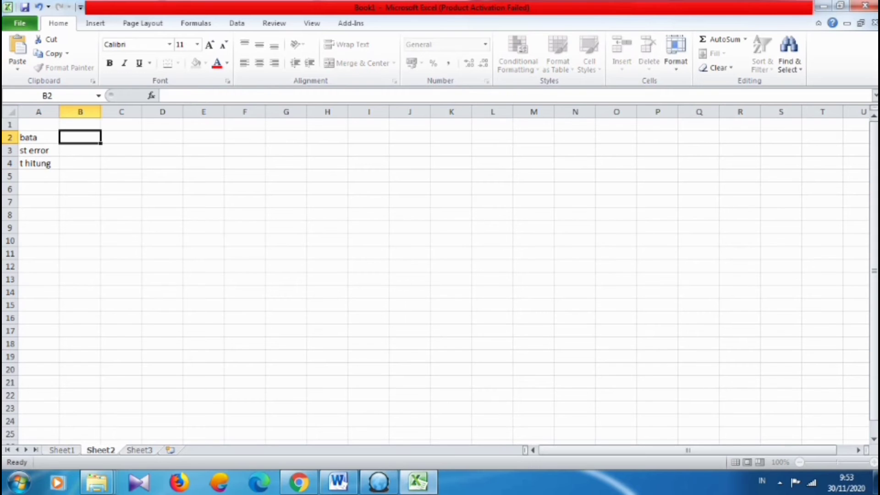
pyautogui.write('-90.31180      2077.798')
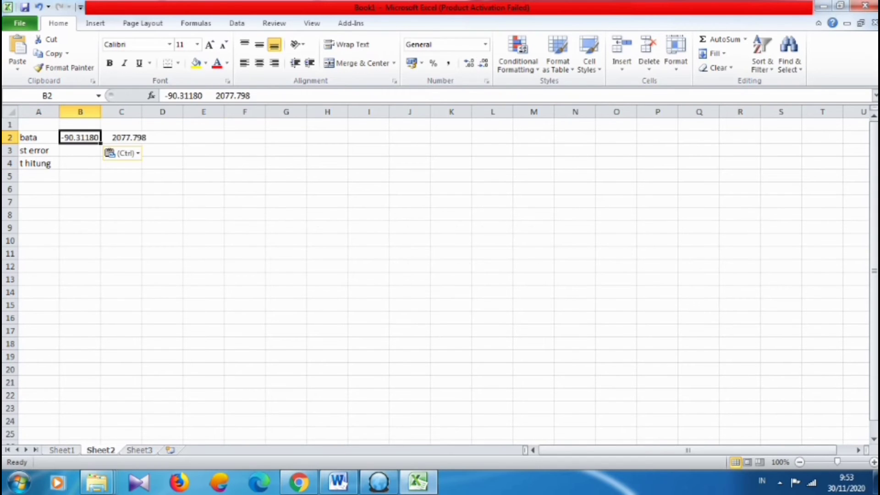
pyautogui.moveTo(251, 95); pyautogui.dragTo(216, 95)
pyautogui.click(121, 137)
pyautogui.click(121, 163)
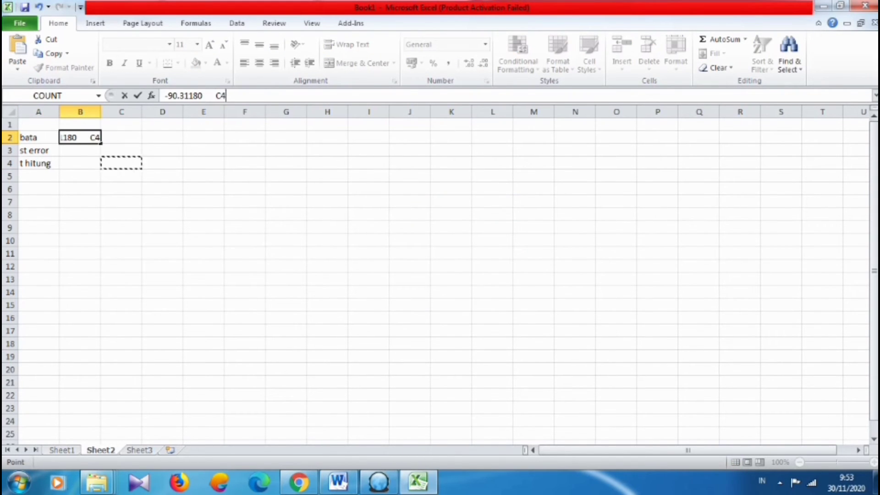
pyautogui.press('BackSpace')
pyautogui.press('BackSpace')
pyautogui.press('BackSpace')
pyautogui.click(121, 189)
pyautogui.press('BackSpace')
pyautogui.press('Return')
pyautogui.press('Return')
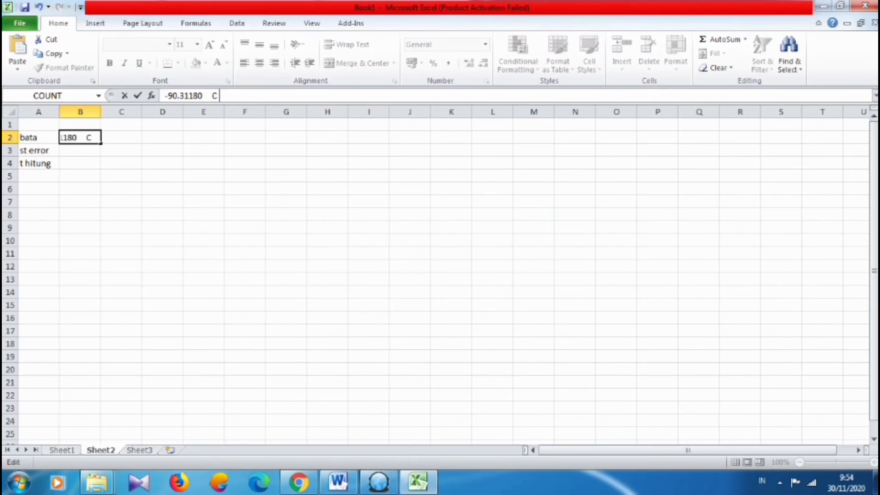
pyautogui.press('BackSpace')
pyautogui.press('Left')
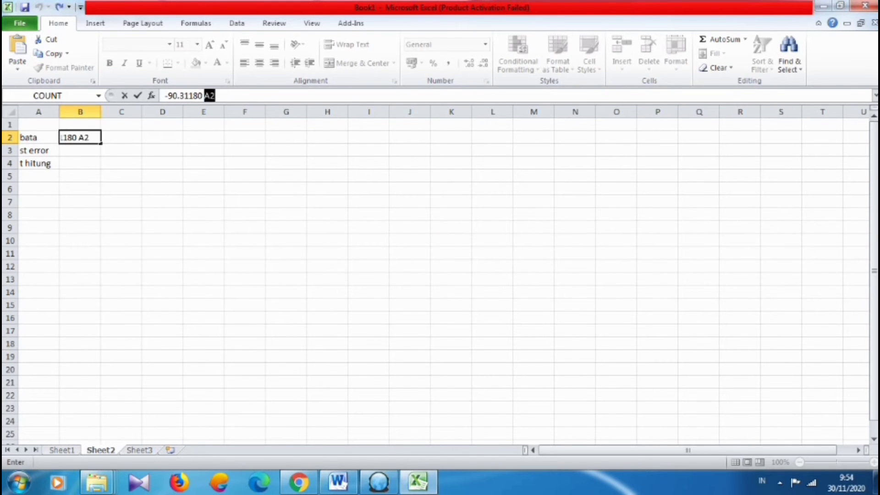
pyautogui.moveTo(215, 95); pyautogui.dragTo(164, 96)
pyautogui.press('BackSpace')
pyautogui.write('2077.790')
pyautogui.hotkey('ctrl', 'z')
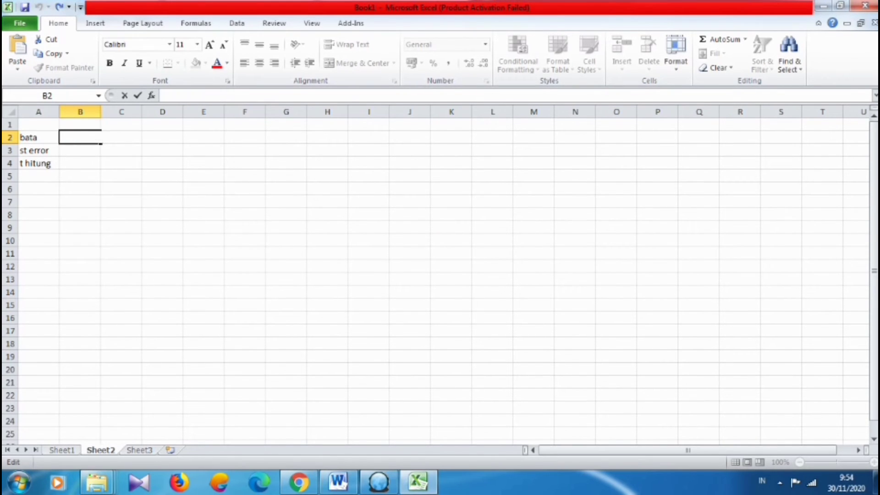
# Step: Enter the coefficient 2077.798 in C2 and copy -90.31180 from the SHAZAM output into B2
pyautogui.click(122, 138)
pyautogui.write('2.077.798')
pyautogui.click(80, 137)
pyautogui.click(378, 482)
pyautogui.moveTo(361, 249); pyautogui.dragTo(445, 250)
pyautogui.hotkey('ctrl', 'c')
pyautogui.click(418, 481)
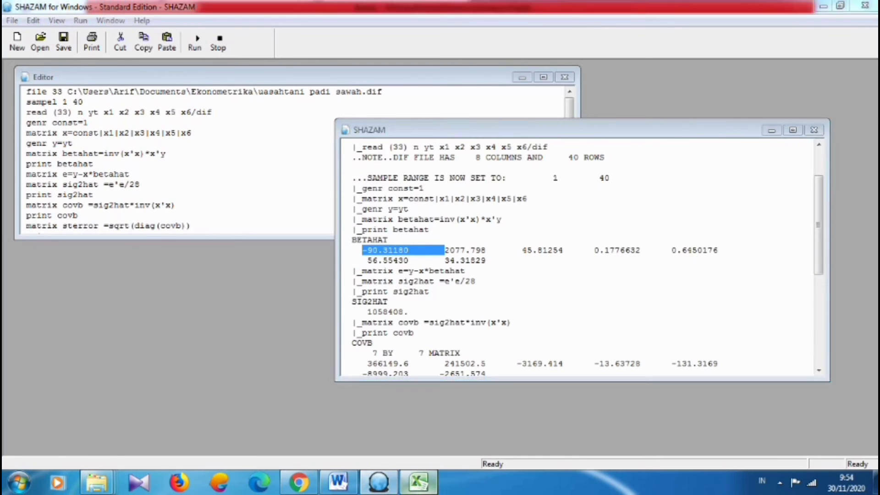
pyautogui.hotkey('ctrl', 'v')
# Step: Widen columns B and C and correct the label in A2 to "beta"
pyautogui.moveTo(101, 112); pyautogui.dragTo(156, 112)
pyautogui.click(177, 137)
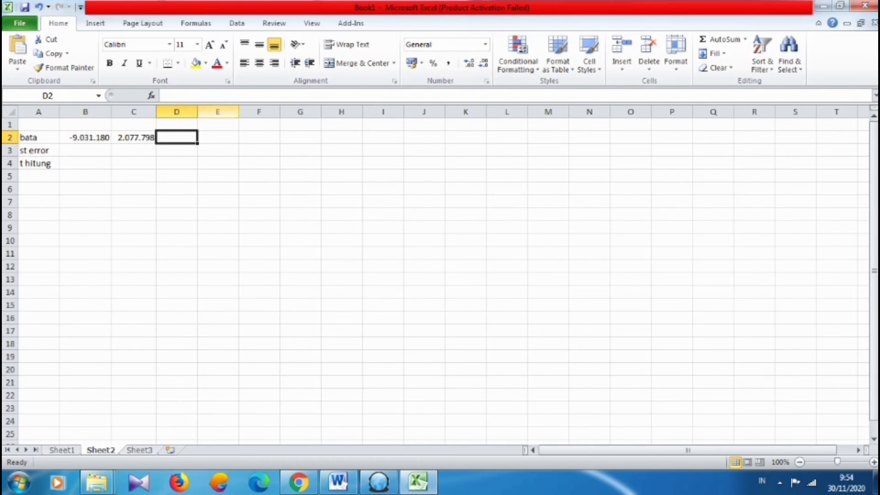
pyautogui.click(39, 137)
pyautogui.click(175, 95)
pyautogui.press('BackSpace')
pyautogui.write('e')
# Step: Copy the BETAHAT values 45.81254 and 0.1776632 from SHAZAM and place them separately in D2 and E2 in Excel
pyautogui.click(176, 137)
pyautogui.click(379, 481)
pyautogui.moveTo(523, 249); pyautogui.dragTo(672, 250)
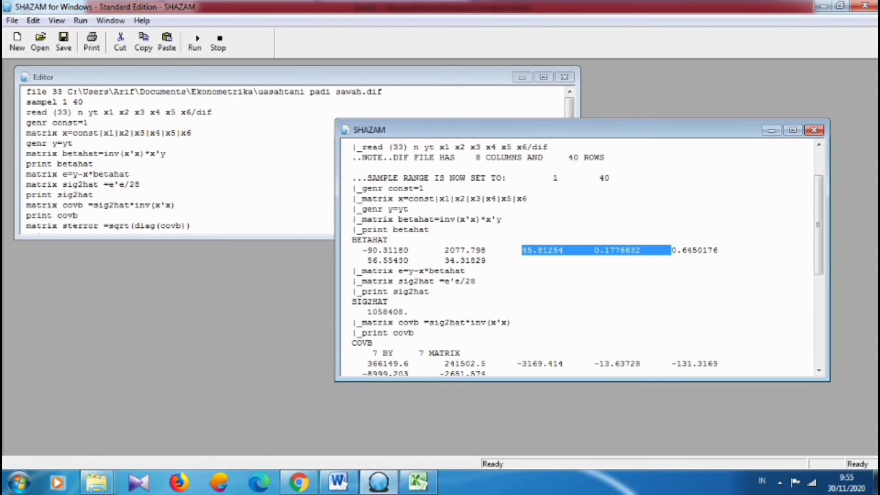
pyautogui.click(417, 481)
pyautogui.hotkey('ctrl', 'v')
pyautogui.moveTo(251, 95); pyautogui.dragTo(209, 96)
pyautogui.press('BackSpace')
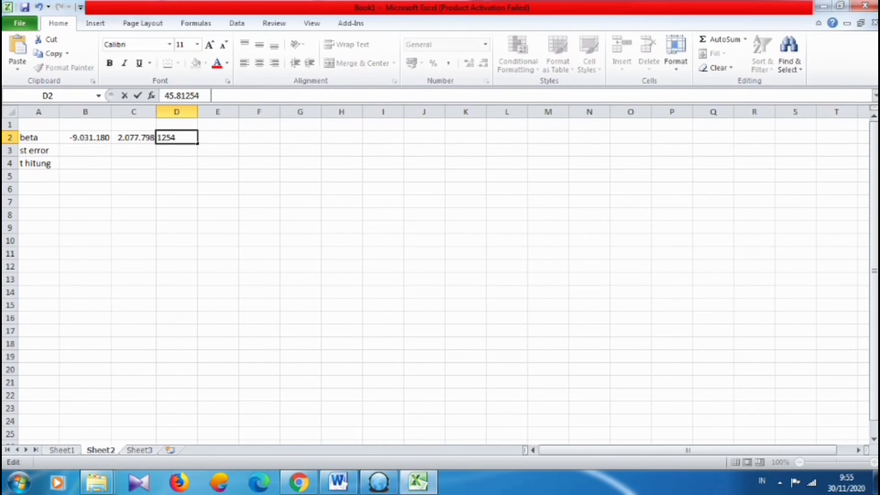
pyautogui.click(217, 137)
pyautogui.hotkey('ctrl', 'v')
# Step: Copy the BETAHAT value 0.6450176 from the SHAZAM output into cell F2 in Excel
pyautogui.click(378, 481)
pyautogui.moveTo(672, 250); pyautogui.dragTo(731, 249)
pyautogui.hotkey('ctrl', 'c')
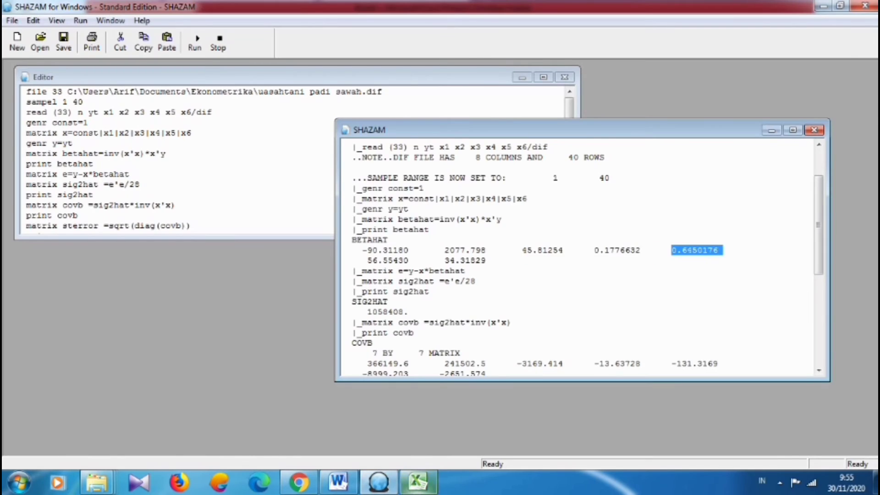
pyautogui.click(418, 481)
pyautogui.press('Tab')
pyautogui.hotkey('ctrl', 'v')
# Step: Copy the last two BETAHAT values, 56.55430 and 34.31829, from SHAZAM and paste them into G2 in Excel
pyautogui.click(379, 481)
pyautogui.moveTo(366, 260); pyautogui.dragTo(492, 261)
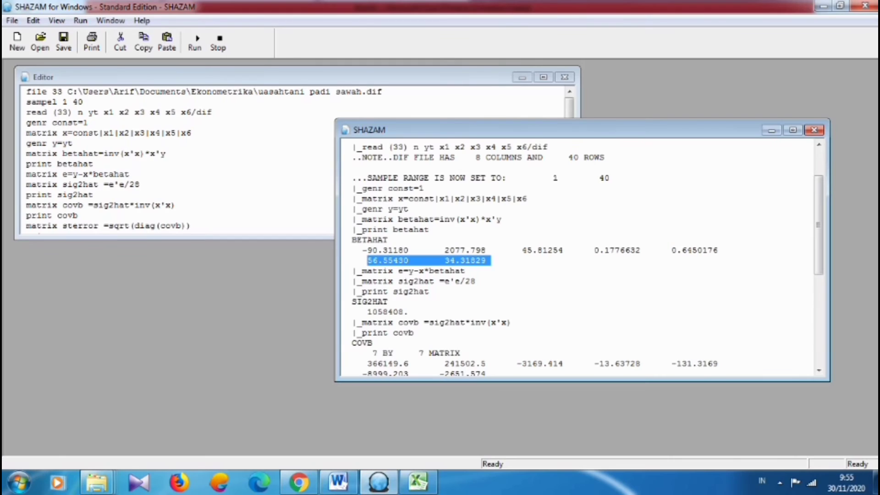
pyautogui.hotkey('ctrl', 'c')
pyautogui.click(418, 481)
pyautogui.click(300, 136)
pyautogui.hotkey('ctrl', 'v')
pyautogui.press('BackSpace')
pyautogui.press('BackSpace')
pyautogui.moveTo(247, 95); pyautogui.dragTo(212, 96)
pyautogui.click(341, 137)
pyautogui.hotkey('ctrl', 'v')
pyautogui.hotkey('ctrl', 'z')
pyautogui.hotkey('ctrl', 'z')
pyautogui.click(342, 137)
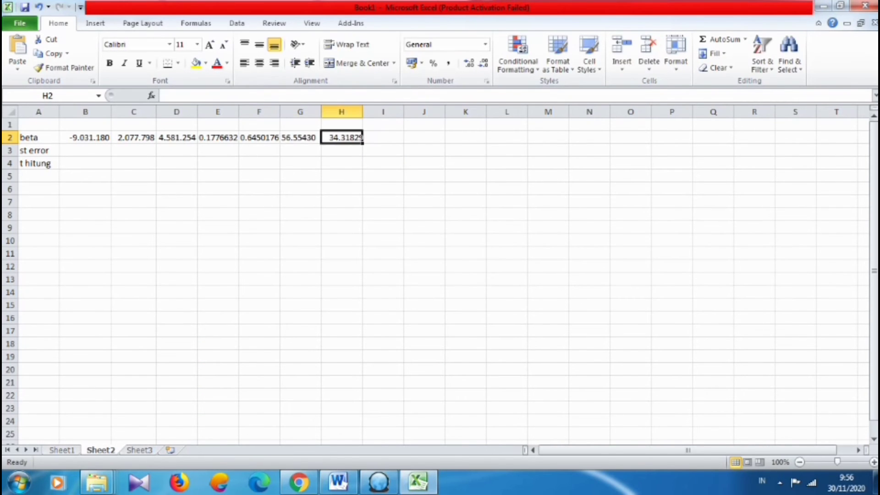
# Step: Trim G2 to only 56.55430 and place 34.31829 in H2
pyautogui.click(300, 137)
pyautogui.press('F2')
pyautogui.hotkey('ctrl', 'shift', 'Left')
pyautogui.press('BackSpace')
pyautogui.press('Tab')
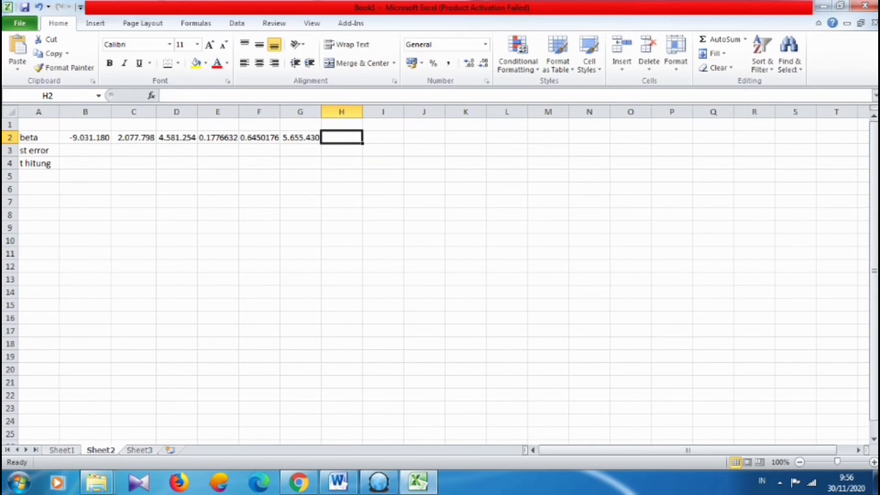
pyautogui.hotkey('ctrl', 'v')
# Step: Widen columns C through H to fit the beta values
pyautogui.moveTo(156, 111); pyautogui.dragTo(161, 111)
pyautogui.moveTo(203, 111); pyautogui.dragTo(214, 111)
pyautogui.moveTo(255, 111); pyautogui.dragTo(414, 111)
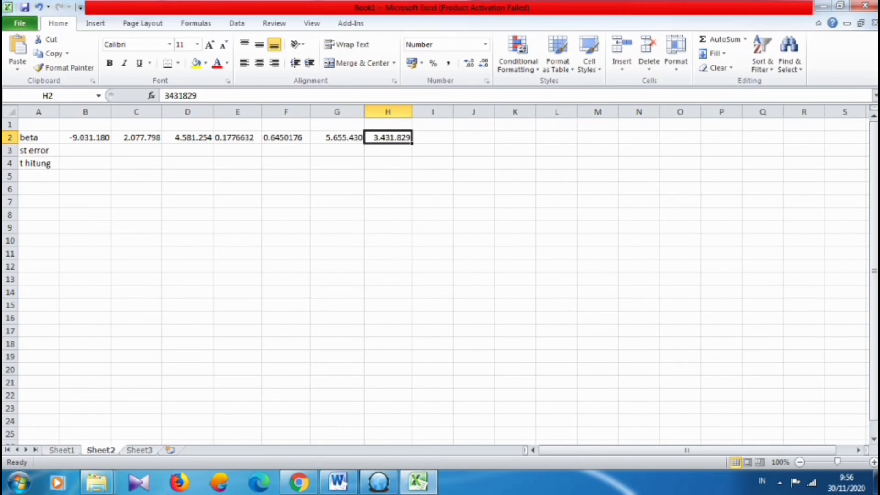
# Step: Copy the STERROR values 605.1030 and 728.1762 from SHAZAM and place them separately in B3 and C3 in Excel
pyautogui.click(85, 151)
pyautogui.click(378, 481)
pyautogui.moveTo(362, 330); pyautogui.dragTo(670, 329)
pyautogui.hotkey('ctrl', 'c')
pyautogui.click(417, 481)
pyautogui.hotkey('ctrl', 'v')
pyautogui.doubleClick(229, 96)
pyautogui.hotkey('ctrl', 'x')
pyautogui.click(136, 150)
pyautogui.hotkey('ctrl', 'v')
# Step: Copy the STERROR values 14.67340 and 0.8597091E-01 from SHAZAM and place them separately in D3 and E3 in Excel
pyautogui.click(187, 150)
pyautogui.click(378, 481)
pyautogui.hotkey('ctrl', 'c')
pyautogui.click(418, 481)
pyautogui.hotkey('ctrl', 'v')
pyautogui.moveTo(266, 95); pyautogui.dragTo(211, 96)
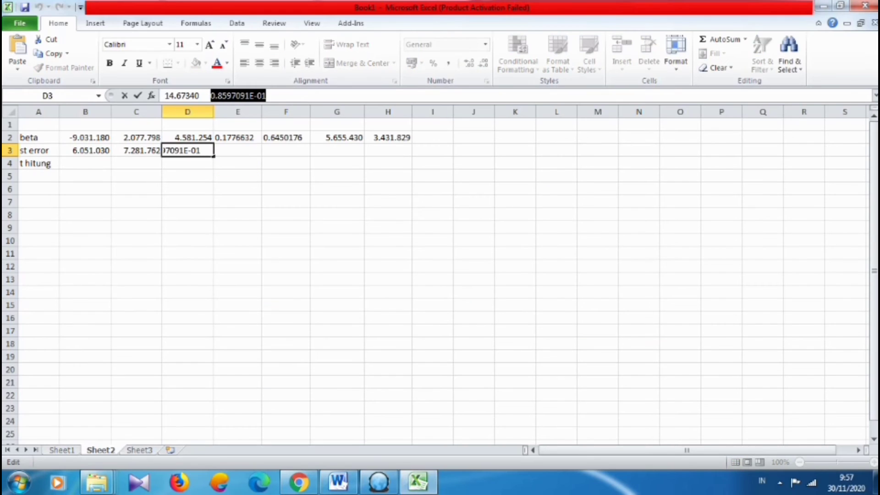
pyautogui.hotkey('ctrl', 'x')
pyautogui.click(238, 150)
pyautogui.hotkey('ctrl', 'v')
# Step: Copy the STERROR value 0.6019016 from the SHAZAM output into cell F3 in Excel
pyautogui.click(286, 150)
pyautogui.click(379, 481)
pyautogui.moveTo(676, 328); pyautogui.dragTo(717, 329)
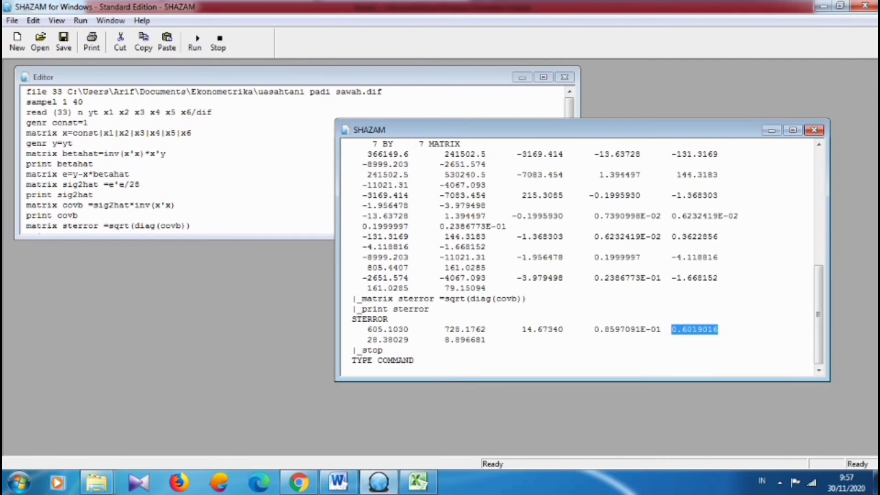
pyautogui.hotkey('ctrl', 'c')
pyautogui.click(418, 481)
pyautogui.hotkey('ctrl', 'v')
# Step: Copy the last STERROR values, 28.38029 and 8.896681, from SHAZAM and place them separately in G3 and H3 in Excel
pyautogui.press('Tab')
pyautogui.click(378, 481)
pyautogui.moveTo(364, 340); pyautogui.dragTo(491, 340)
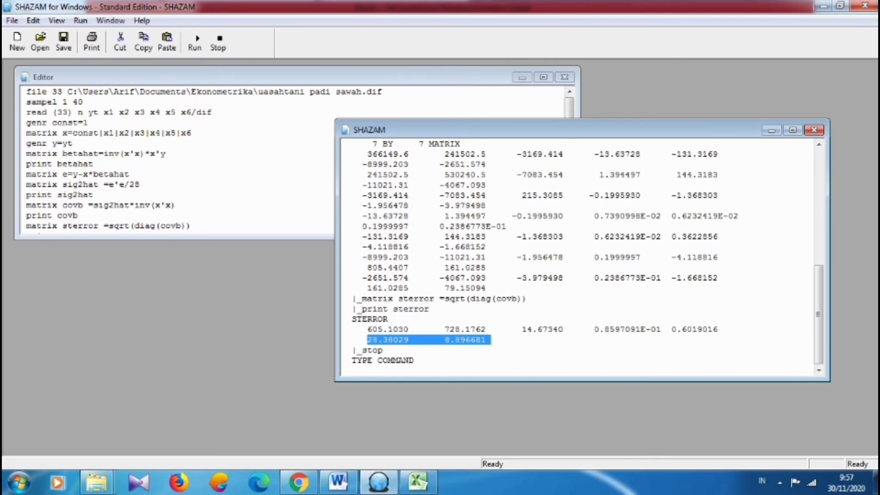
pyautogui.hotkey('ctrl', 'c')
pyautogui.click(418, 481)
pyautogui.hotkey('ctrl', 'v')
pyautogui.moveTo(248, 96); pyautogui.dragTo(211, 95)
pyautogui.hotkey('ctrl', 'x')
pyautogui.press('Tab')
pyautogui.hotkey('ctrl', 'v')
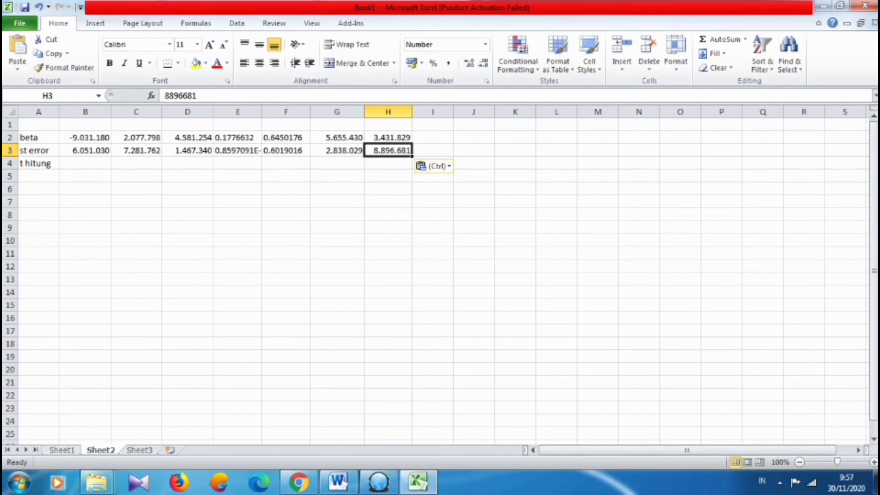
pyautogui.press('Return')
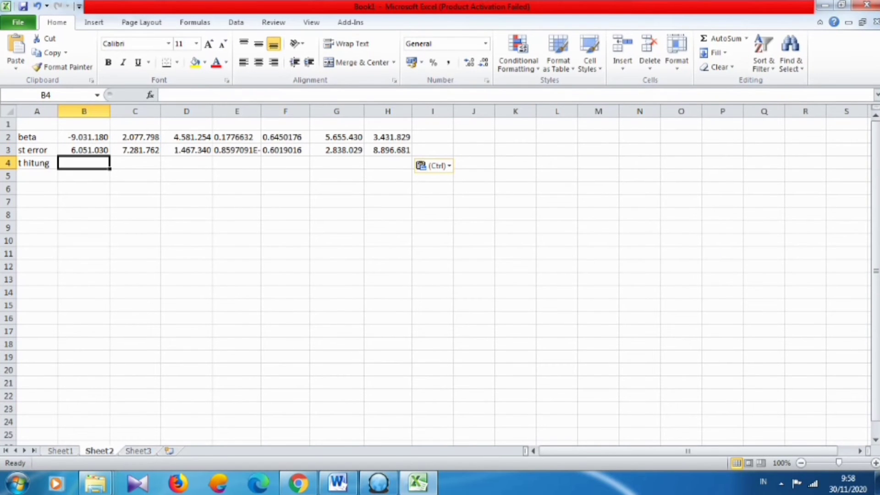
# Step: Calculate the t hitung value in B4 with the formula =B2/B3, dividing beta by the standard error
pyautogui.write('=')
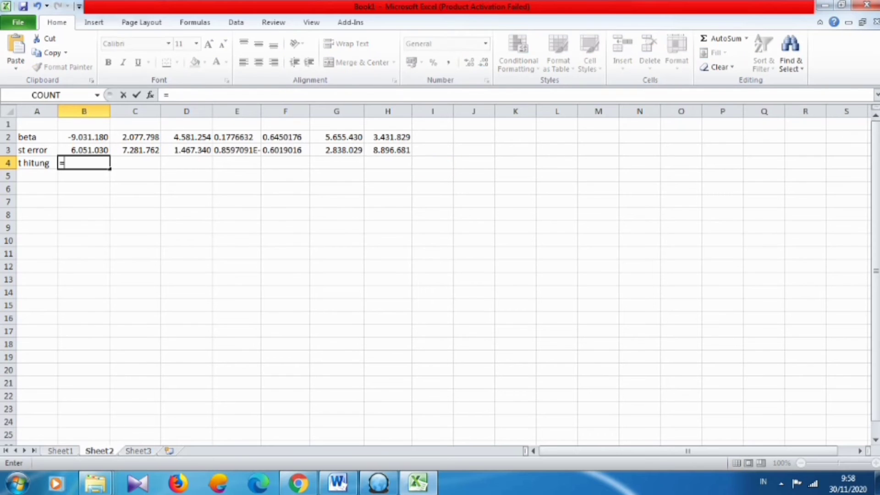
pyautogui.press('Up')
pyautogui.press('Up')
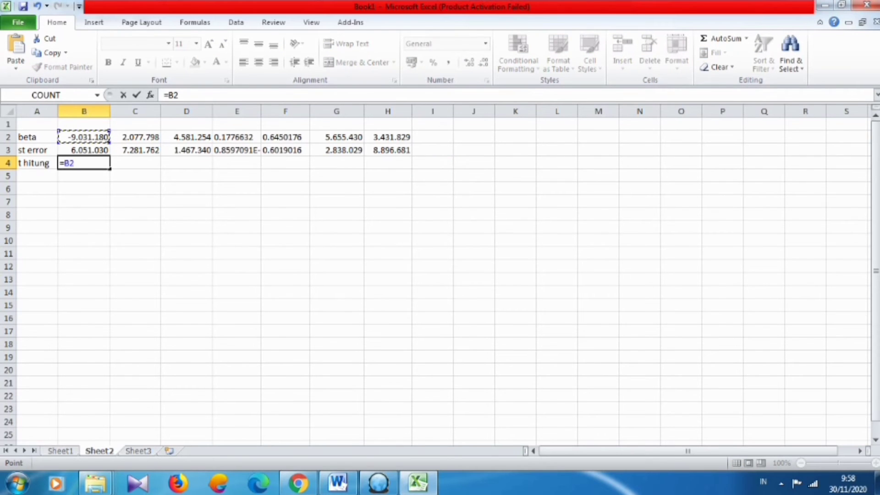
pyautogui.write('/')
pyautogui.press('Up')
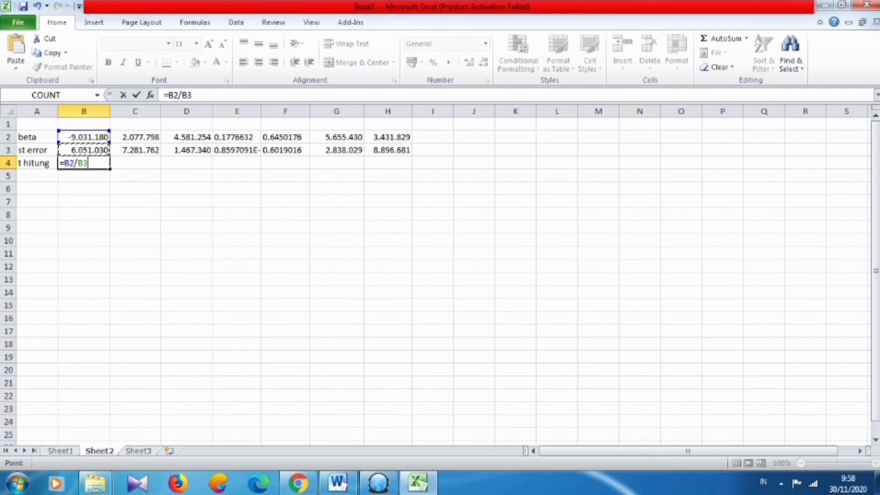
pyautogui.press('Return')
pyautogui.click(83, 163)
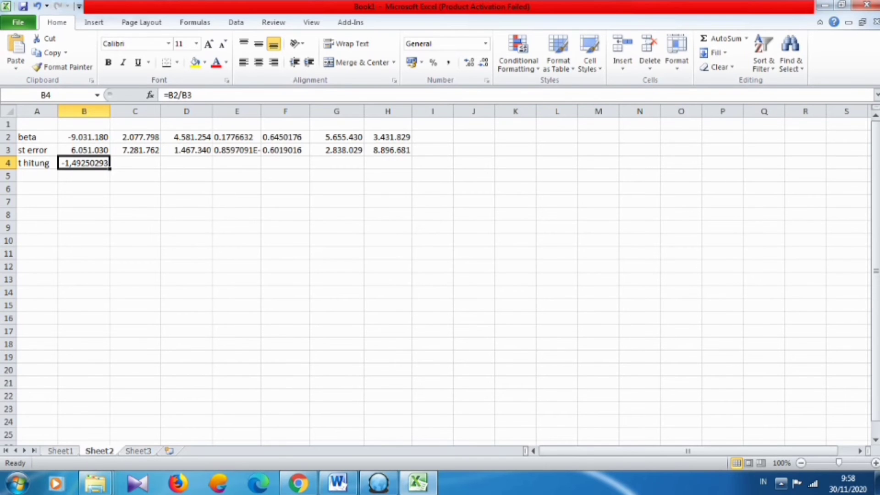
pyautogui.click(780, 483)
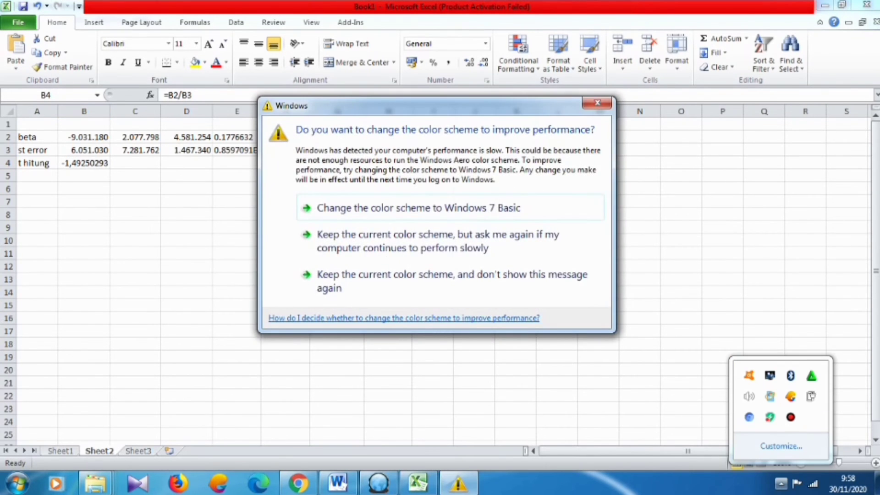
pyautogui.press('Escape')
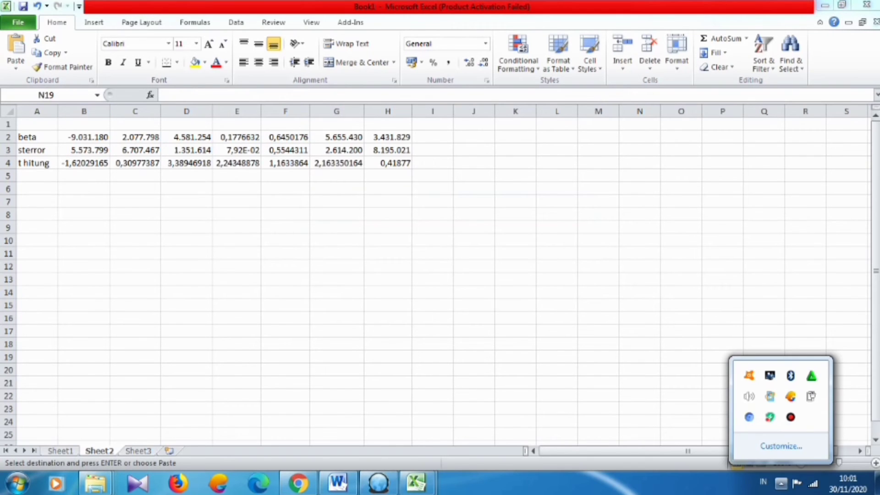
pyautogui.press('Escape')
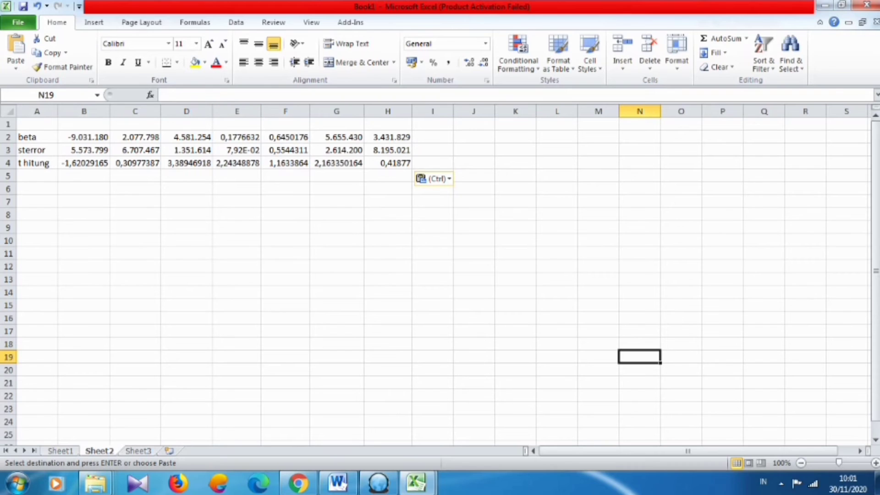
# Step: Label A6 "t tabel" on Sheet2 and copy the t-table value 2032 from C6 on Sheet1 into C6 on Sheet2
pyautogui.click(37, 189)
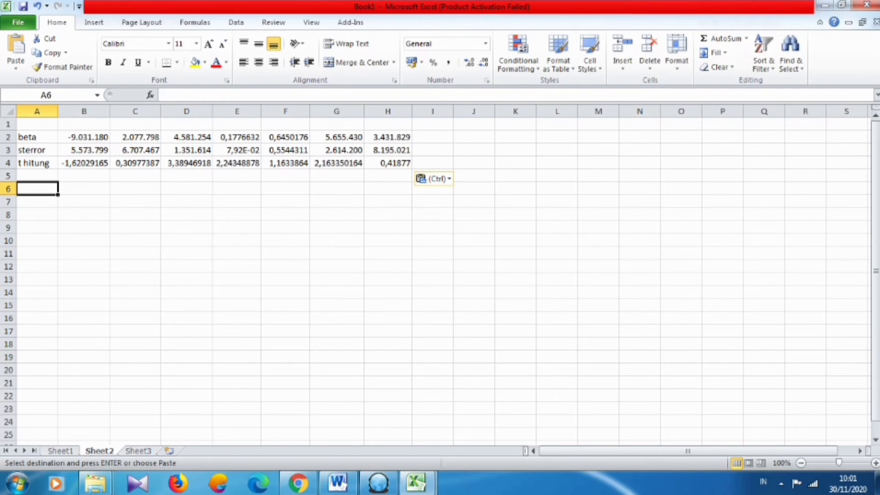
pyautogui.write('t tabel')
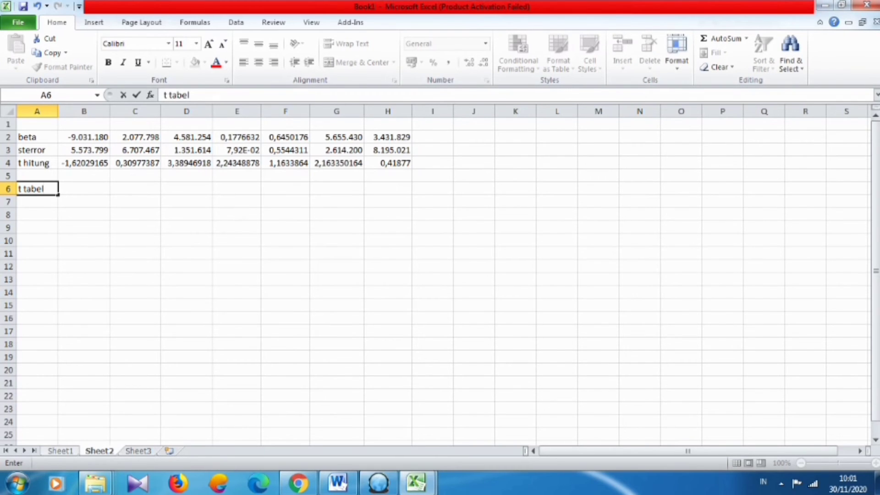
pyautogui.click(60, 450)
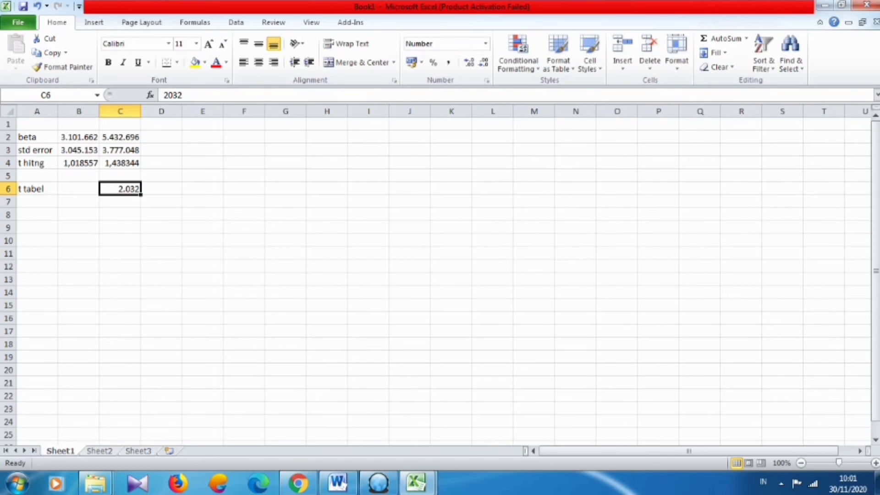
pyautogui.hotkey('ctrl', 'c')
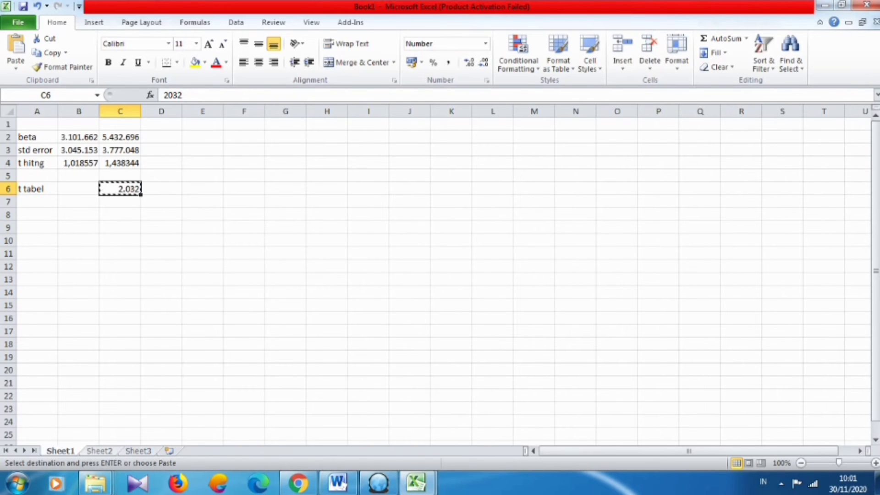
pyautogui.hotkey('ctrl', 'pagedown')
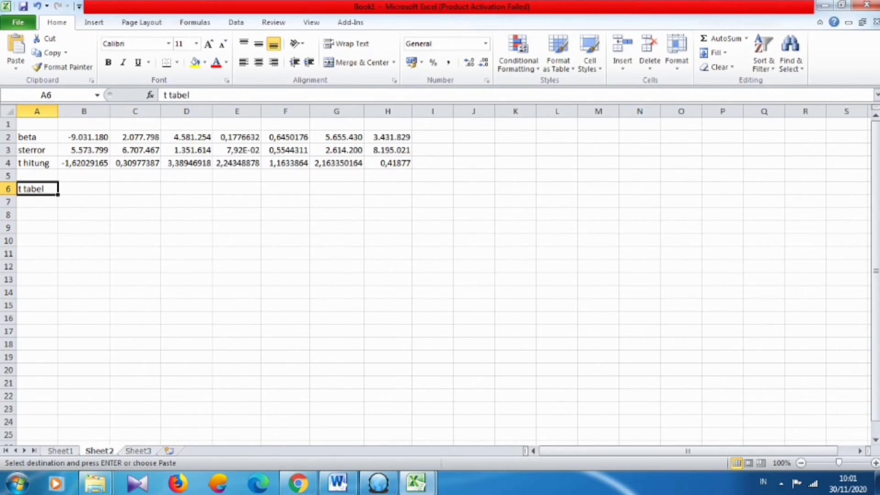
pyautogui.press('Right')
pyautogui.press('Right')
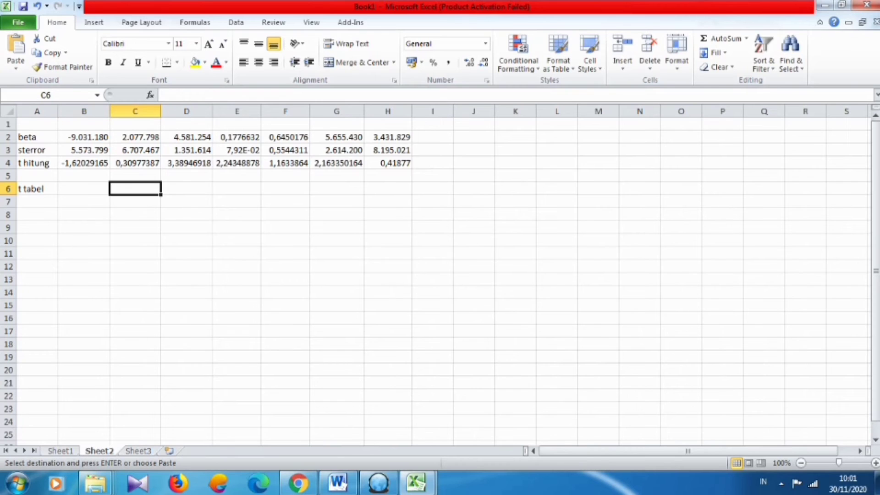
pyautogui.hotkey('ctrl', 'v')
pyautogui.click(236, 188)
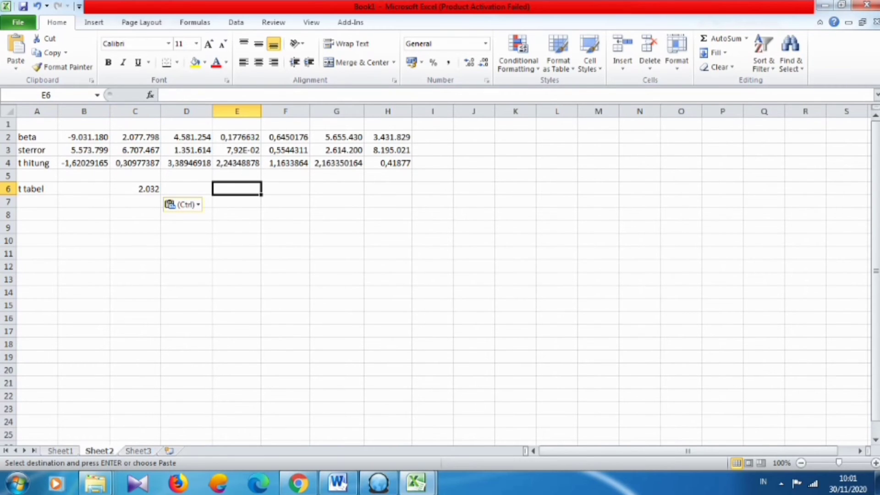
# Step: Compare the t hitung values in D4, E4 and F4 with the t tabel value in C6, dismissing the color scheme prompt
pyautogui.click(135, 188)
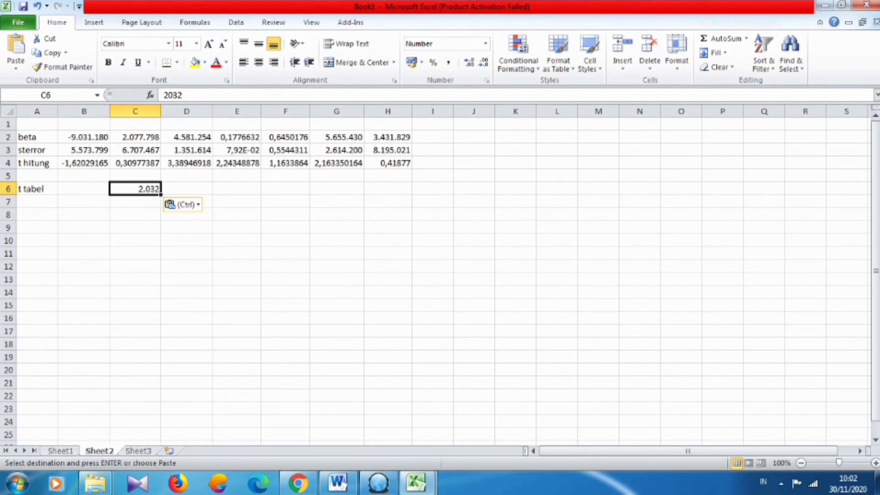
pyautogui.click(186, 163)
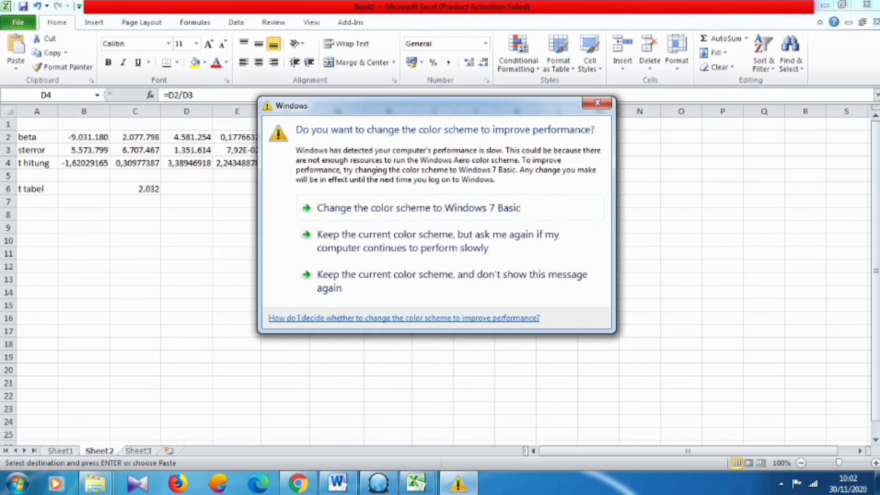
pyautogui.press('Escape')
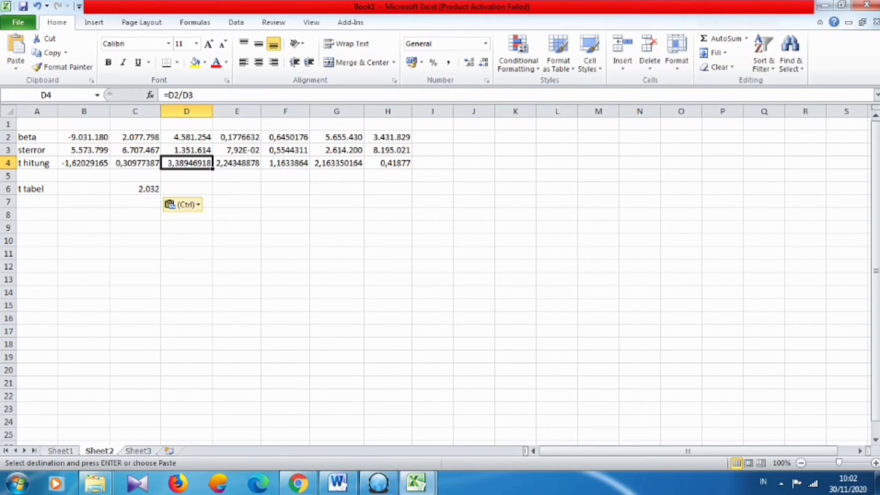
pyautogui.click(236, 163)
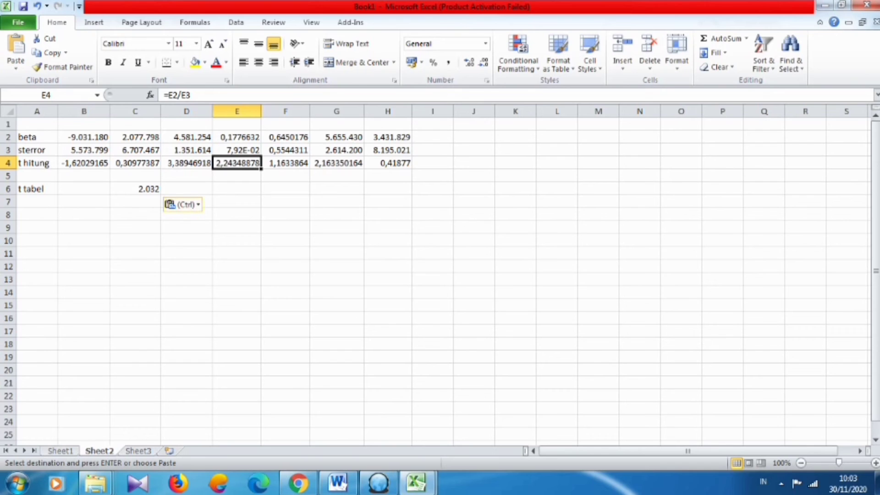
pyautogui.click(285, 163)
pyautogui.moveTo(289, 169); pyautogui.dragTo(316, 169)
pyautogui.press('Escape')
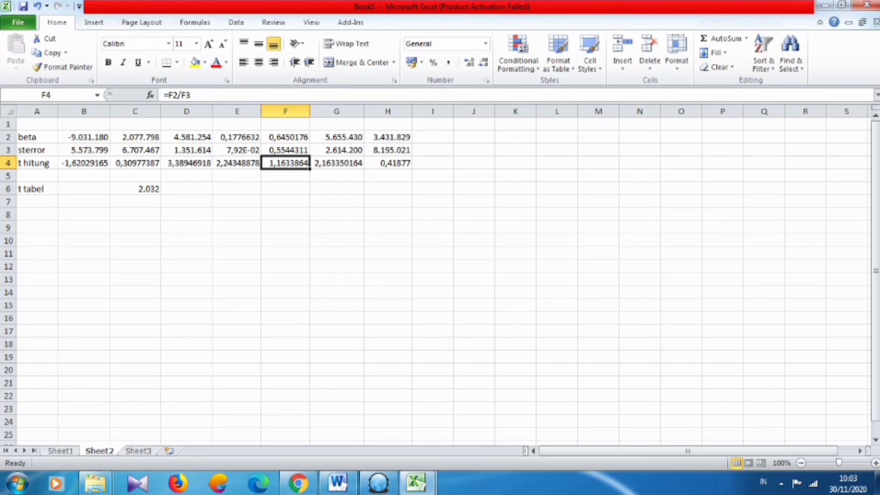
pyautogui.click(135, 188)
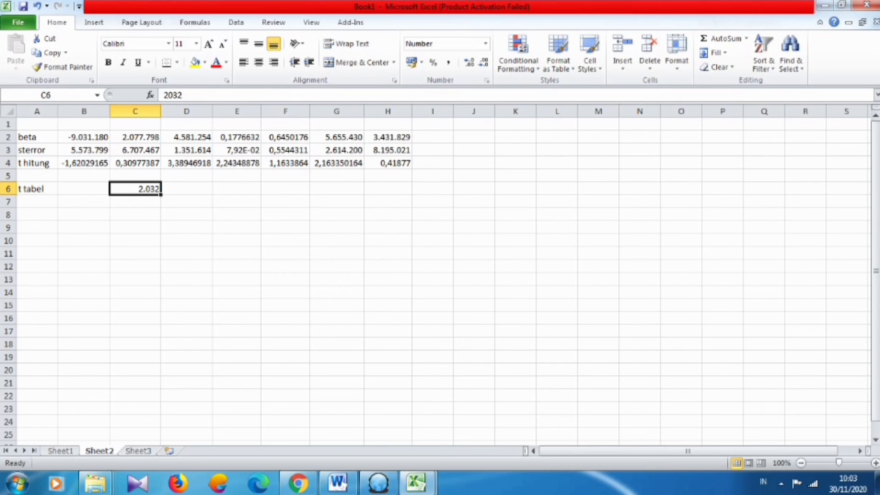
pyautogui.click(780, 482)
# Step: Save the workbook as "hasil analisi" in the Ekonometrika folder under My Documents
pyautogui.click(18, 22)
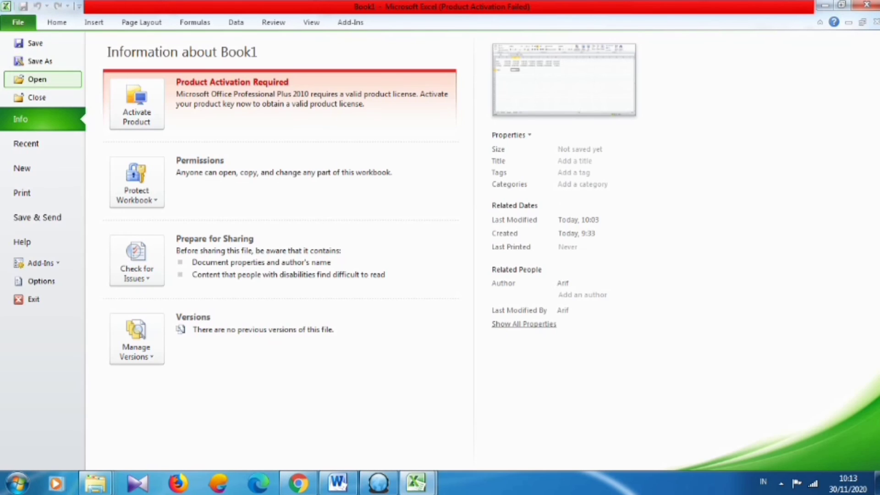
pyautogui.click(43, 61)
pyautogui.press('F12')
pyautogui.press('BackSpace')
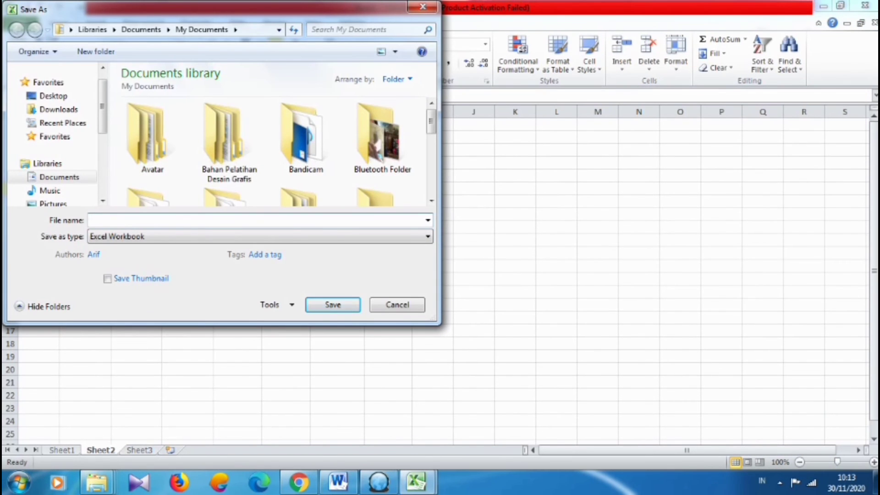
pyautogui.write('hasil analisi')
pyautogui.click(59, 177)
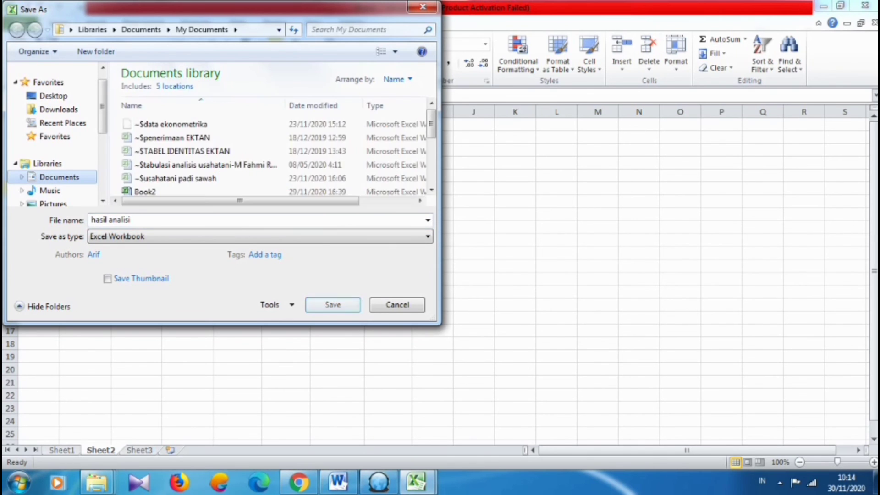
pyautogui.moveTo(430, 121); pyautogui.dragTo(430, 141)
pyautogui.click(148, 140)
pyautogui.doubleClick(147, 139)
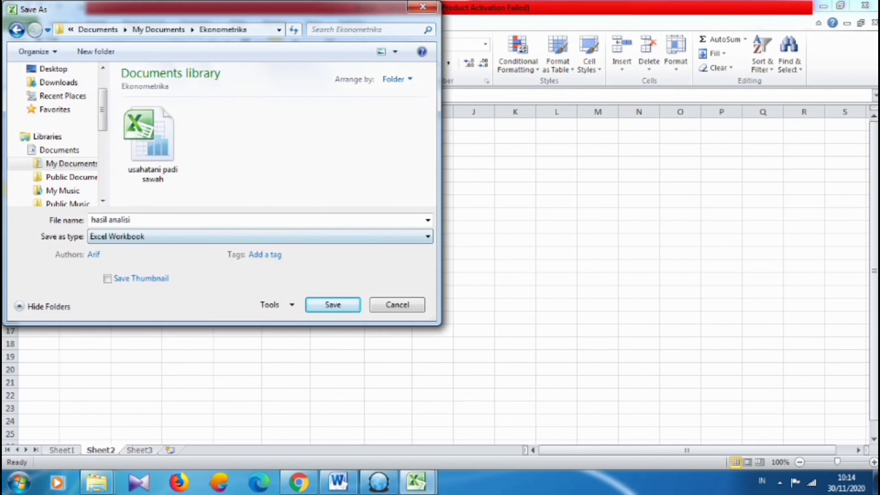
pyautogui.click(333, 305)
# Step: Close the saved workbook and the remaining Book2 workbook
pyautogui.click(864, 5)
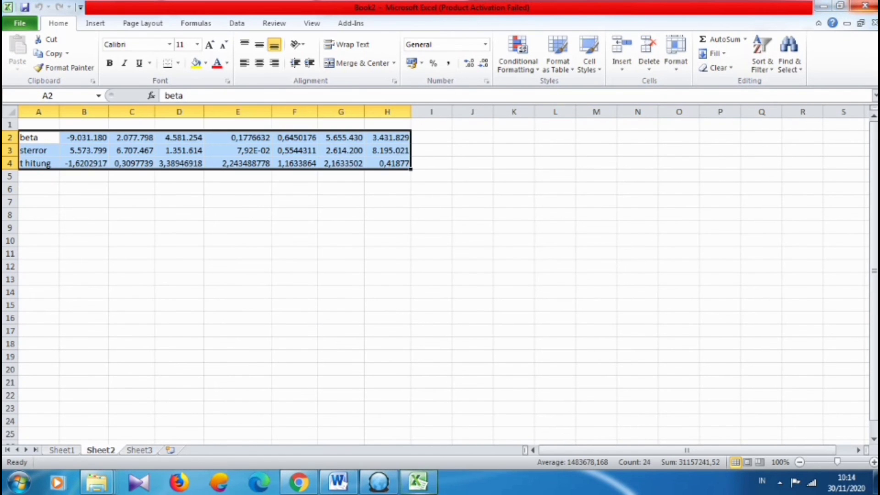
pyautogui.click(864, 6)
pyautogui.hotkey('alt', 'F4')
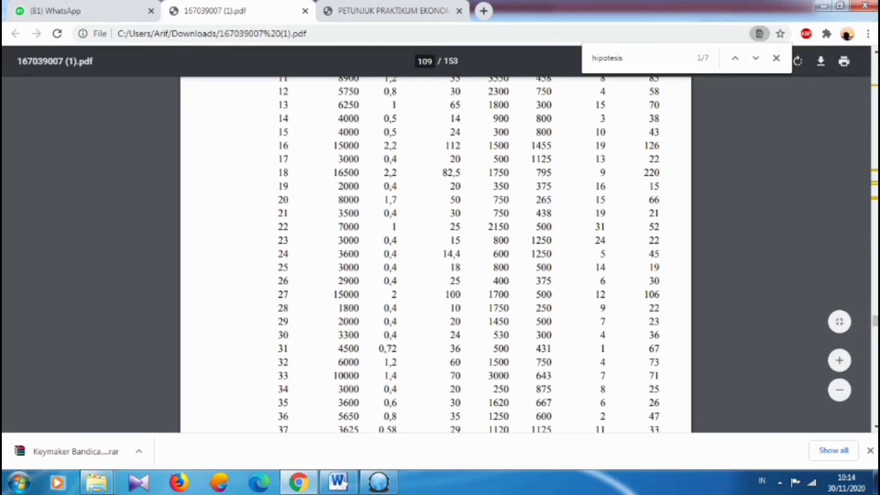
# Step: Switch to SHAZAM and copy the entire regression output, from the file command to the end
pyautogui.click(378, 482)
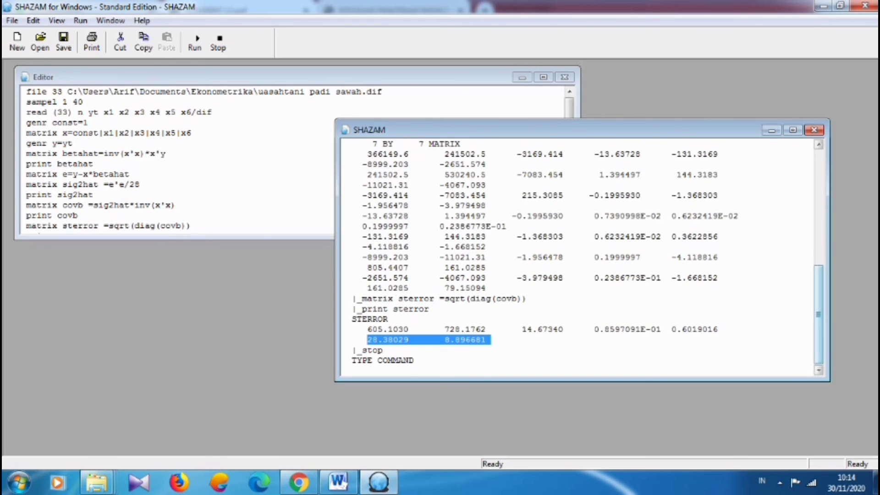
pyautogui.moveTo(818, 314); pyautogui.dragTo(818, 200)
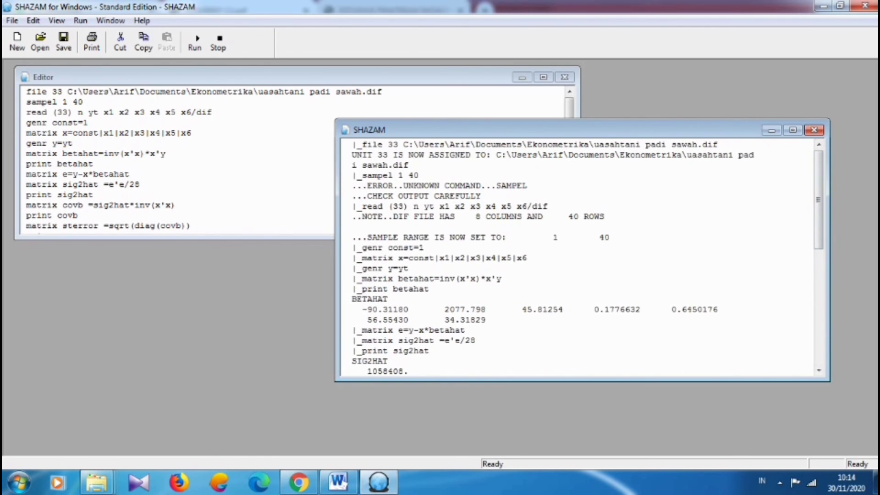
pyautogui.hotkey('ctrl', 'a')
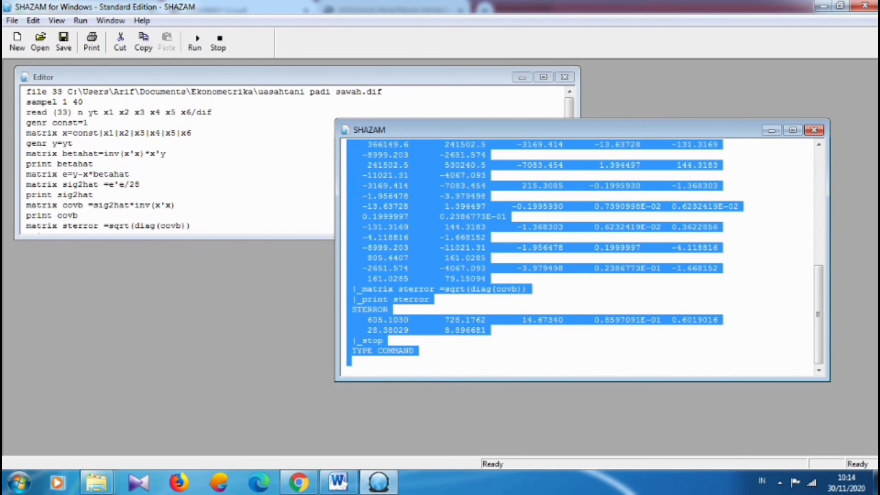
pyautogui.hotkey('ctrl', 'c')
# Step: Open a blank document in Microsoft Word, paste the copied SHAZAM output, and return to the document's beginning
pyautogui.press('super')
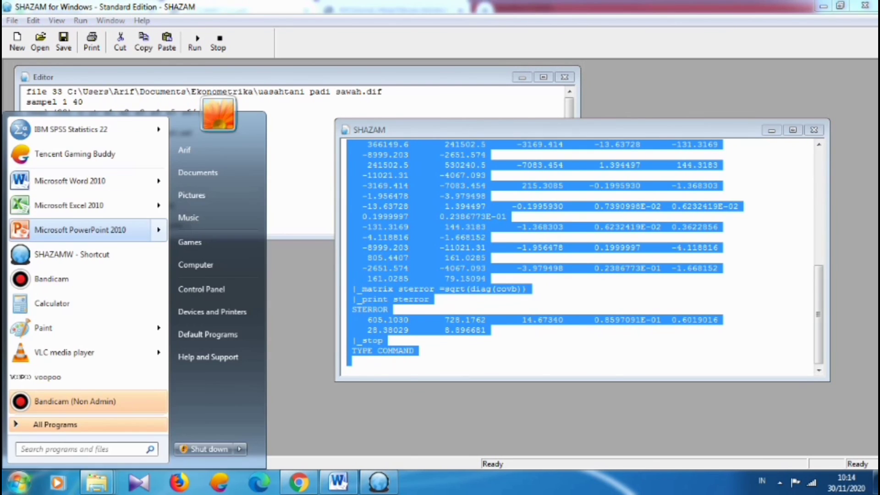
pyautogui.press('Right')
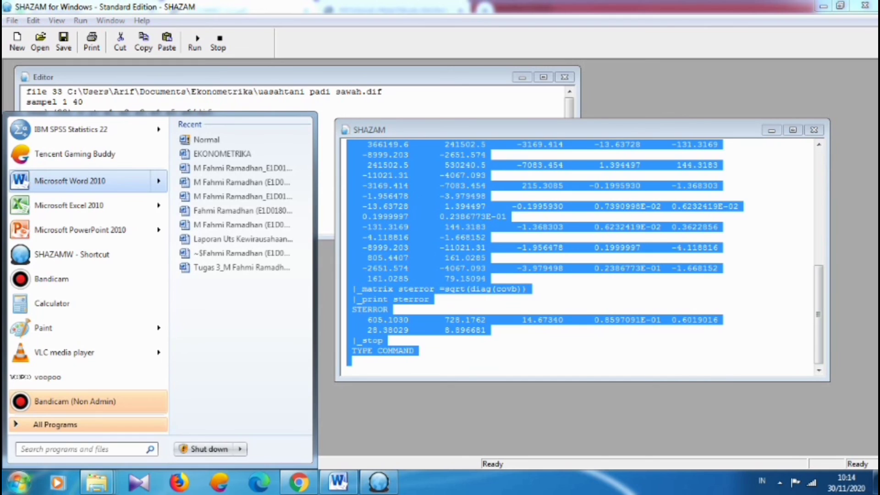
pyautogui.click(69, 181)
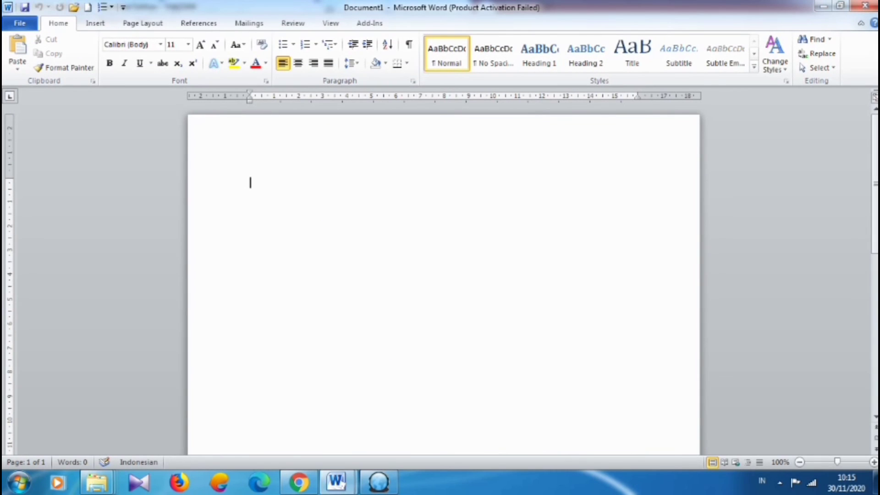
pyautogui.hotkey('ctrl', 'v')
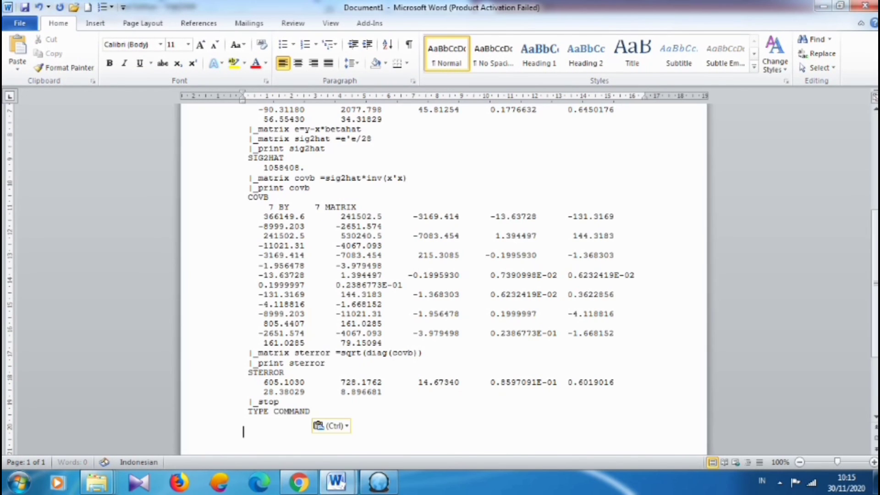
pyautogui.hotkey('ctrl', 'Home')
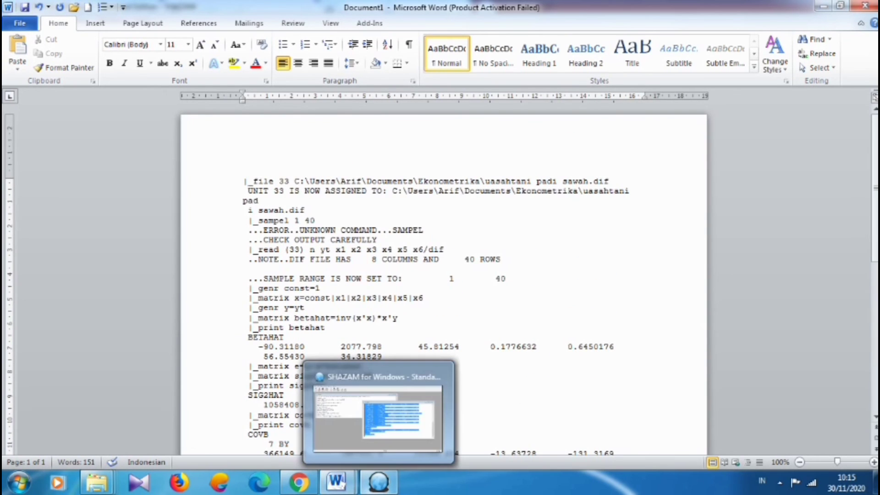
# Step: Switch to SHAZAM and copy the full command script from the Editor, from the file line through stop
pyautogui.click(379, 481)
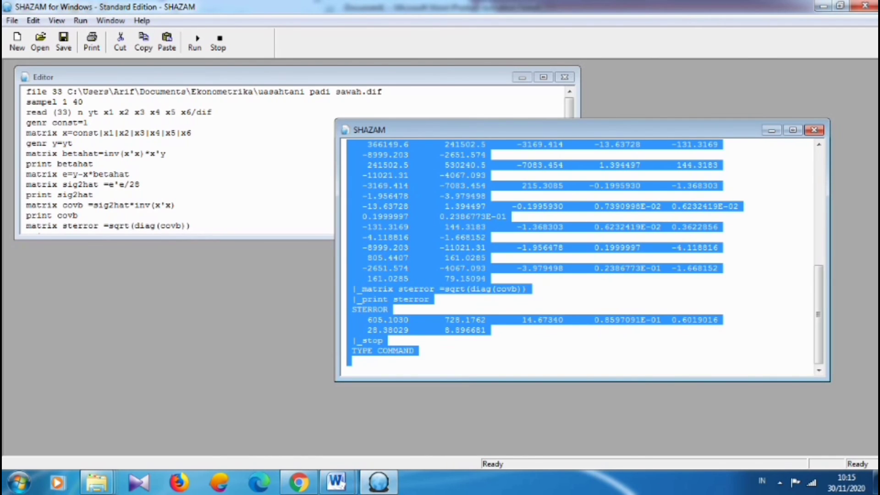
pyautogui.moveTo(26, 91); pyautogui.dragTo(179, 205)
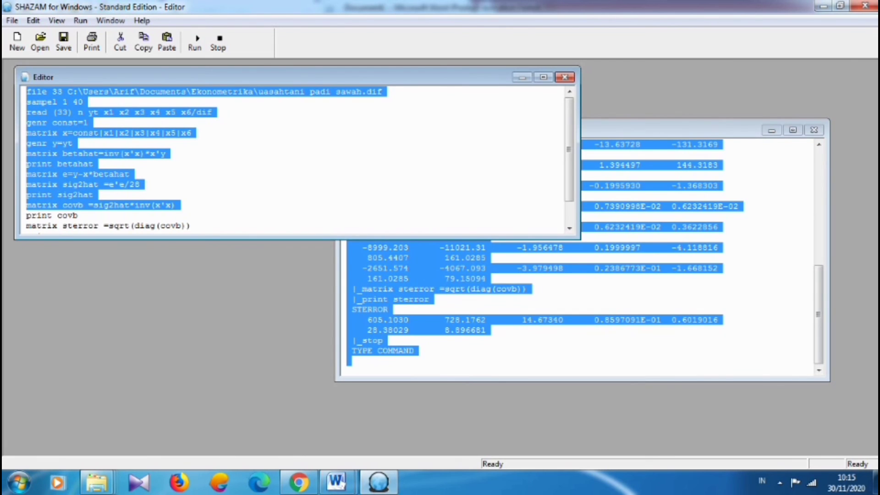
pyautogui.hotkey('shift', 'Down')
pyautogui.hotkey('shift', 'Down')
pyautogui.hotkey('shift', 'Down')
pyautogui.hotkey('shift', 'Down')
pyautogui.hotkey('ctrl', 'c')
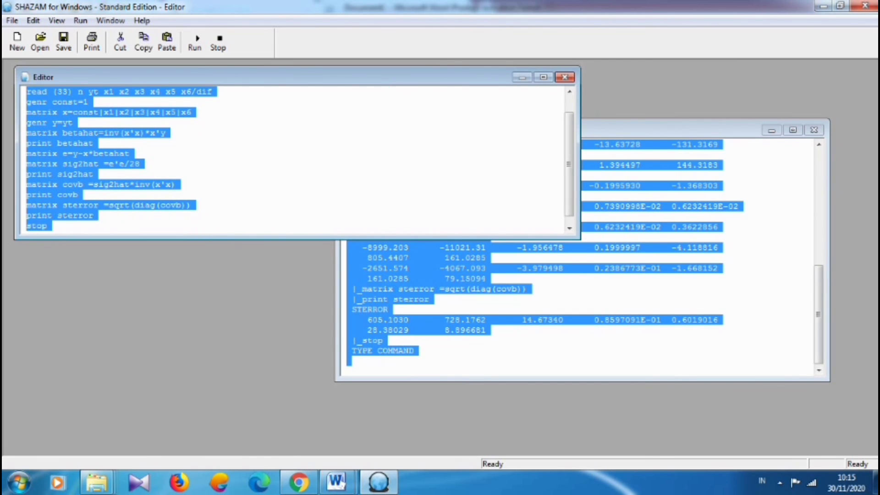
# Step: Return to the unsaved Word document and paste the copied commands below the SHAZAM output
pyautogui.moveTo(338, 483)
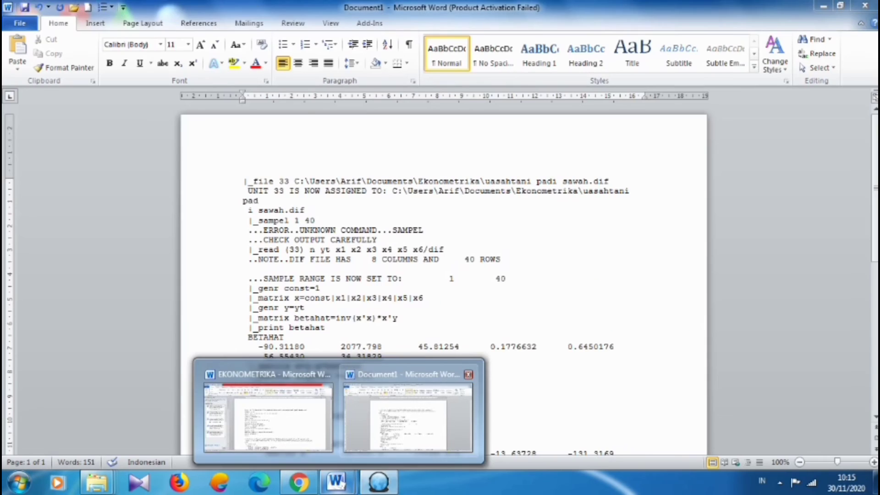
pyautogui.click(408, 408)
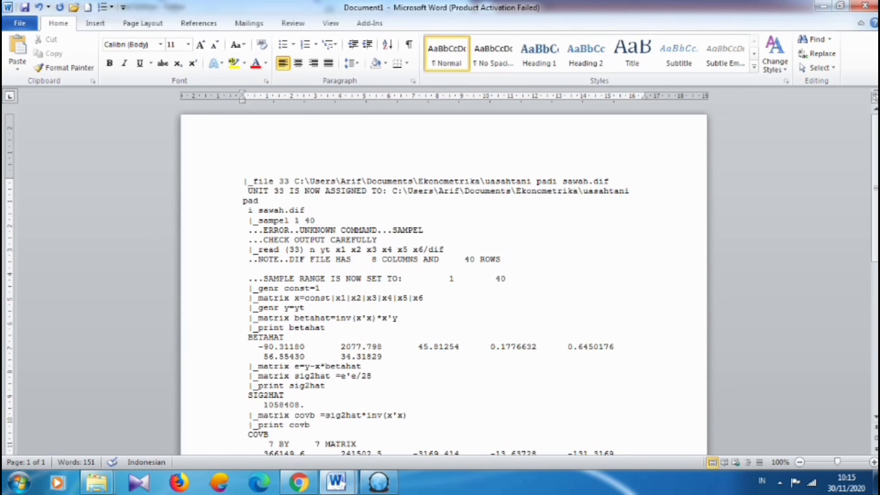
pyautogui.click(874, 349)
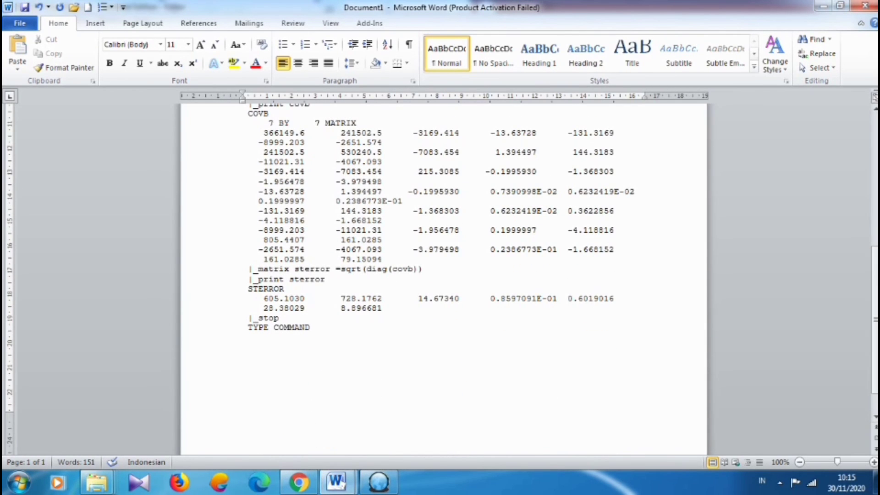
pyautogui.hotkey('ctrl', 'v')
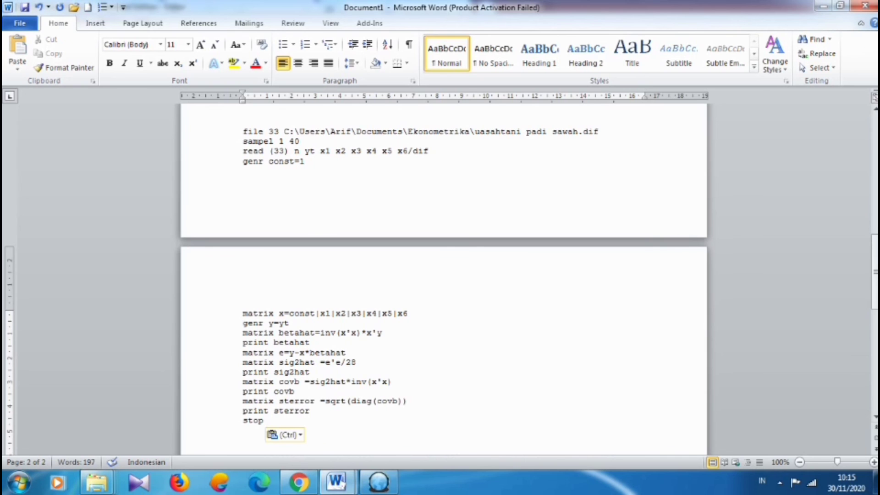
# Step: Save the document as "hasil analisis" in the Ekonometrika folder under My Documents and close it
pyautogui.click(19, 23)
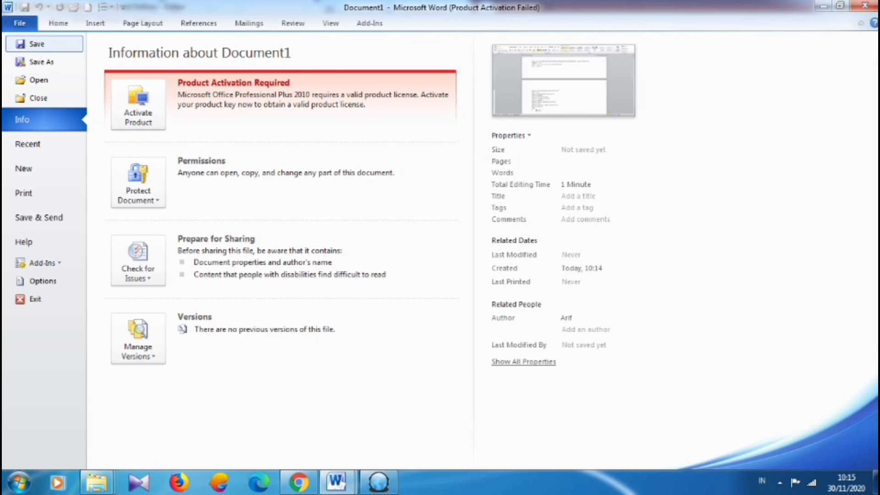
pyautogui.click(42, 61)
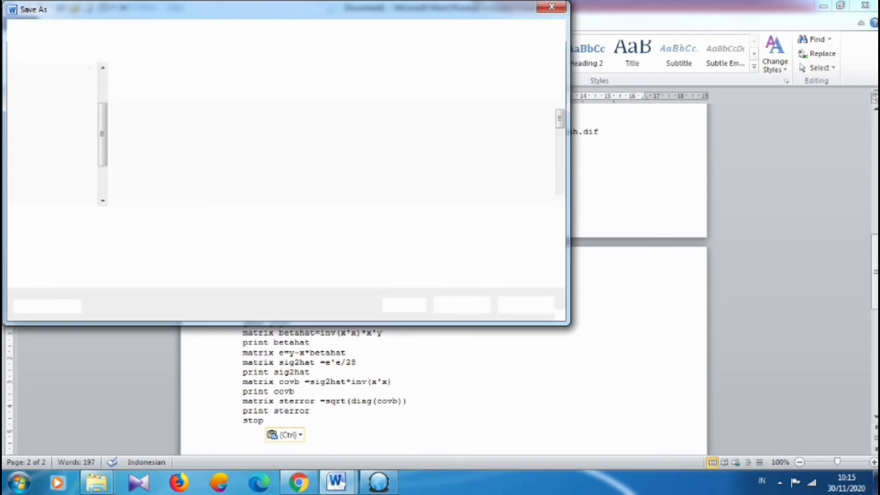
pyautogui.press('BackSpace')
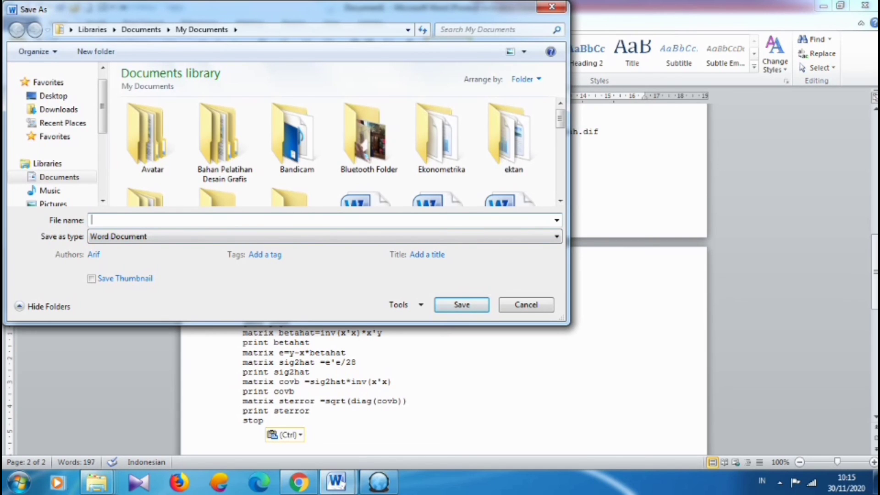
pyautogui.write('hasil analisis')
pyautogui.doubleClick(439, 137)
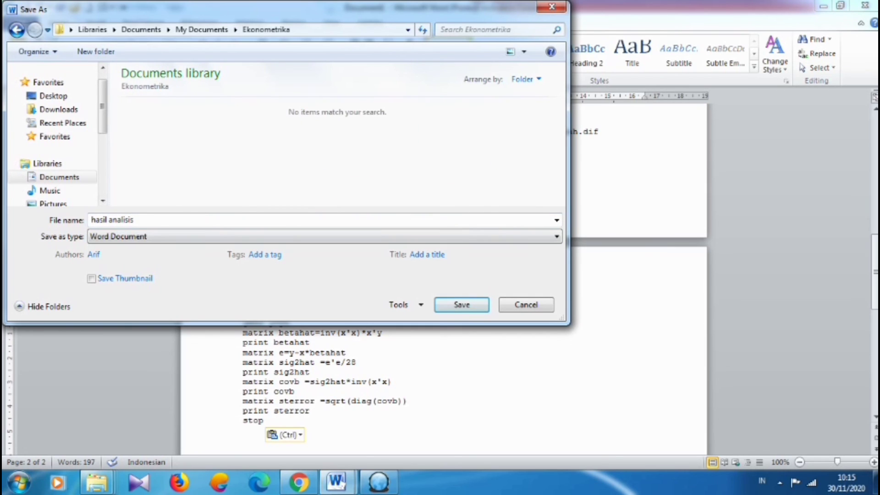
pyautogui.click(461, 305)
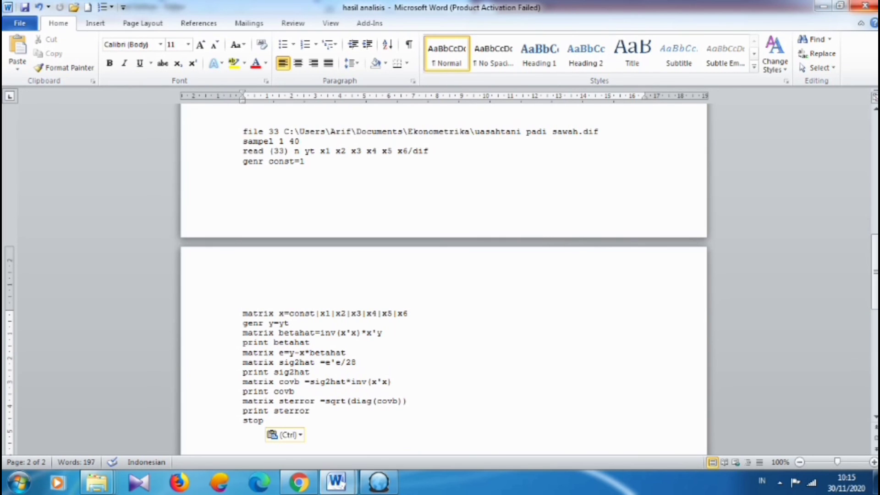
pyautogui.click(864, 6)
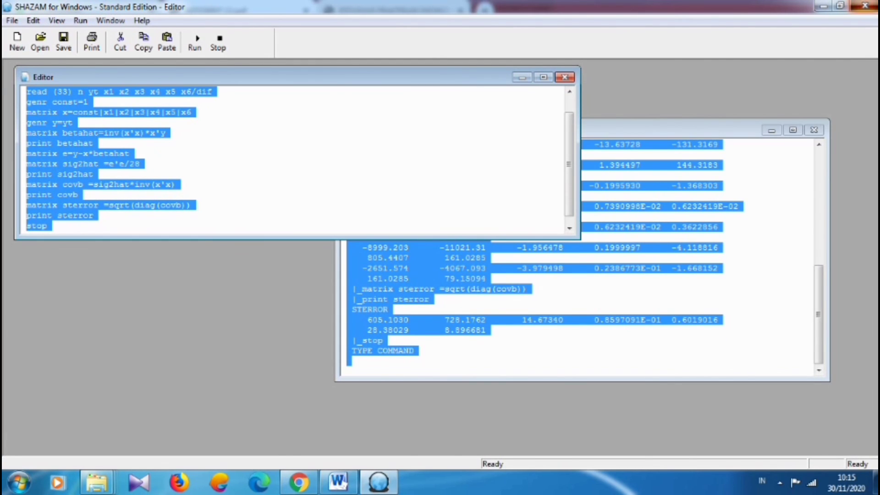
# Step: Close the SHAZAM Editor, saving its commands as the SHAZAM file "hasil analisis" in the Ekonometrika folder
pyautogui.click(565, 77)
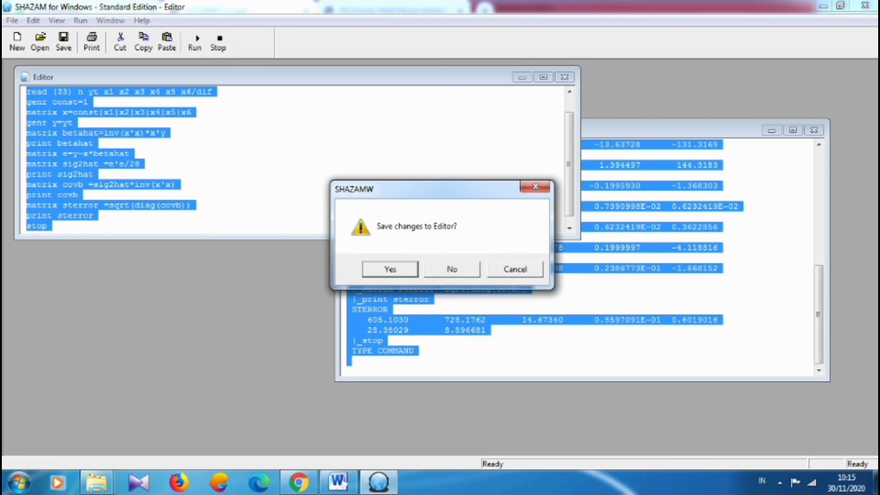
pyautogui.press('Return')
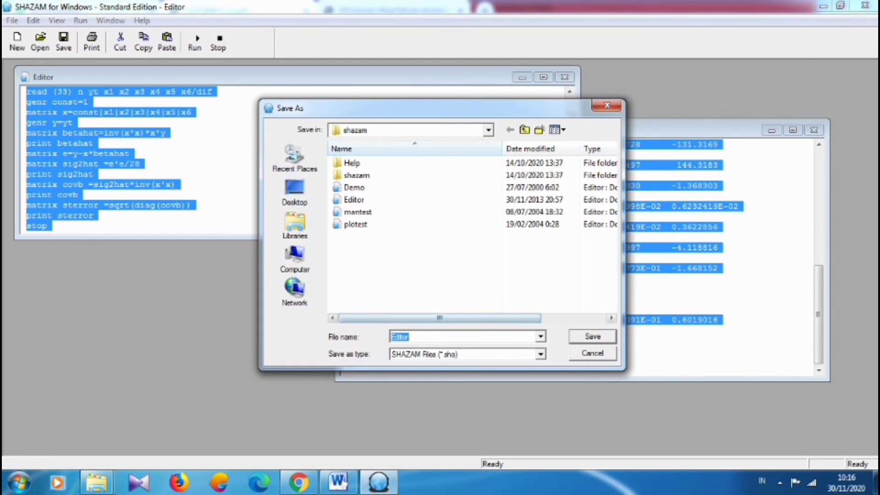
pyautogui.write('hasil analisis')
pyautogui.click(293, 225)
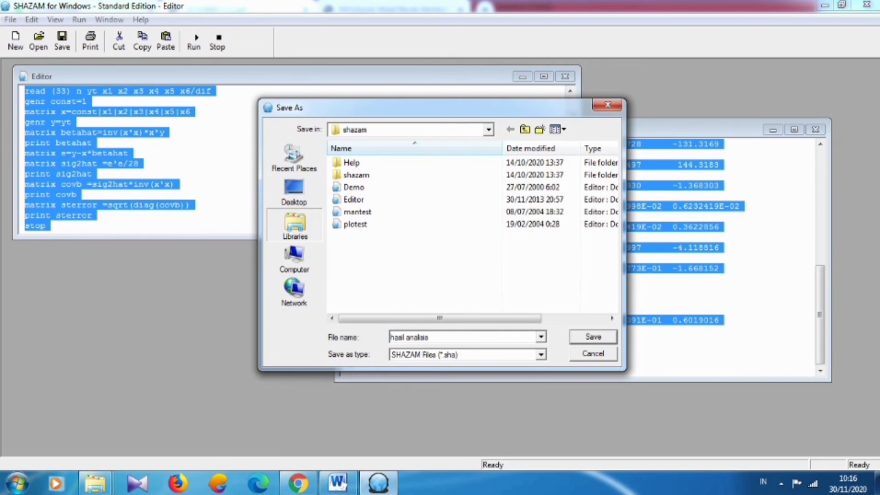
pyautogui.doubleClick(398, 160)
pyautogui.doubleClick(357, 287)
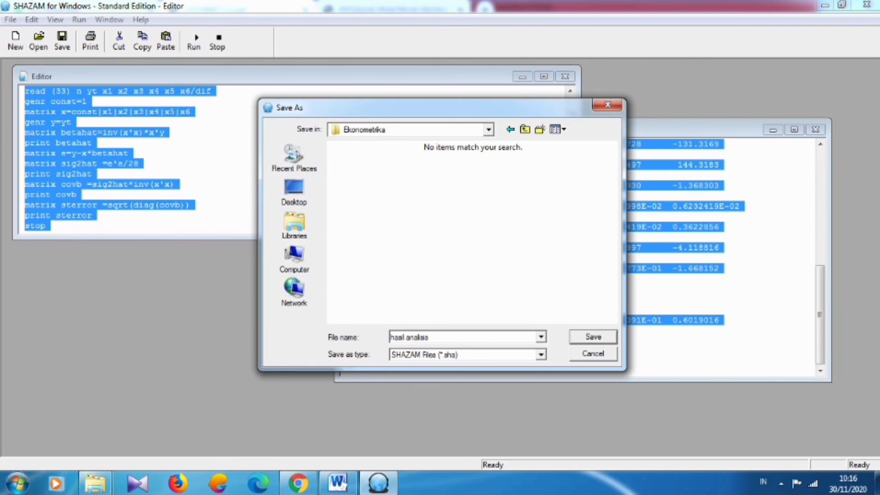